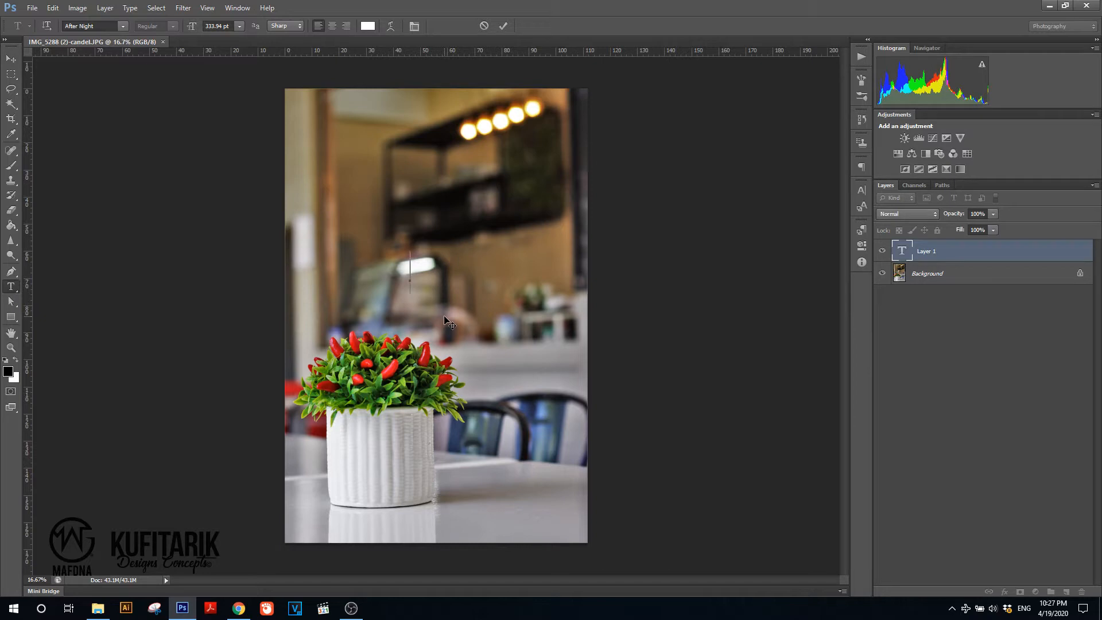
Step: Enter the two-line text "Positive Vibes" over the photo, with "Vibes" on the second line
{"action": "type", "text": "T"}
{"action": "type", "text": "osit"}
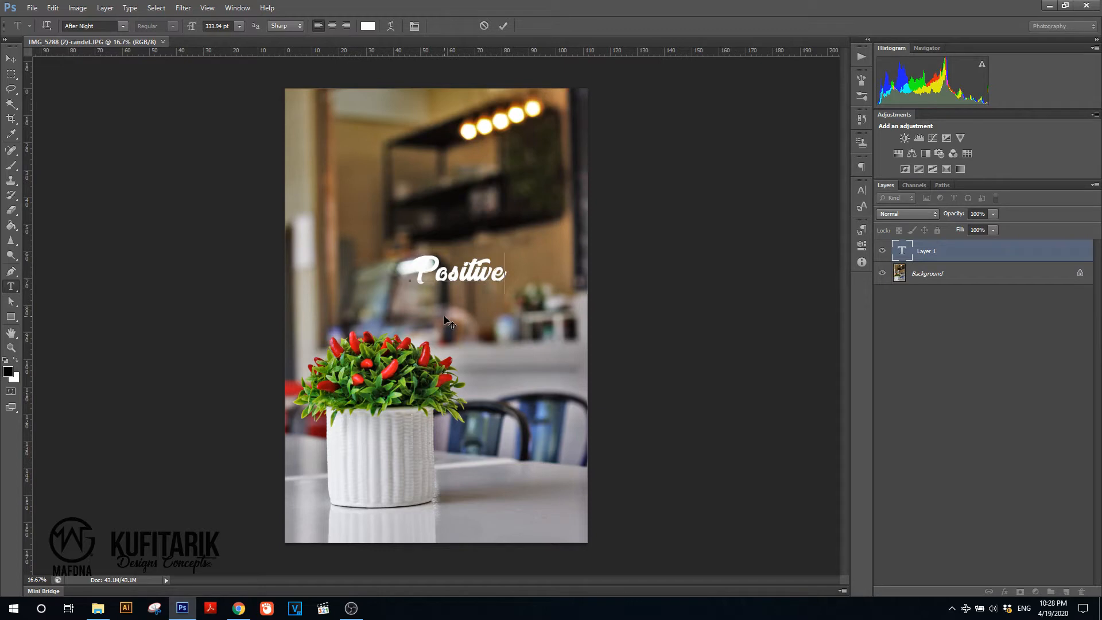
{"action": "type", "text": "ive"}
{"action": "key", "text": "Return"}
{"action": "type", "text": "Vibes"}
Step: Set the whole "Positive Vibes" text to the After Night font at 890 pt
{"action": "left_click_drag", "start_coordinate": [474, 296], "coordinate": [384, 256]}
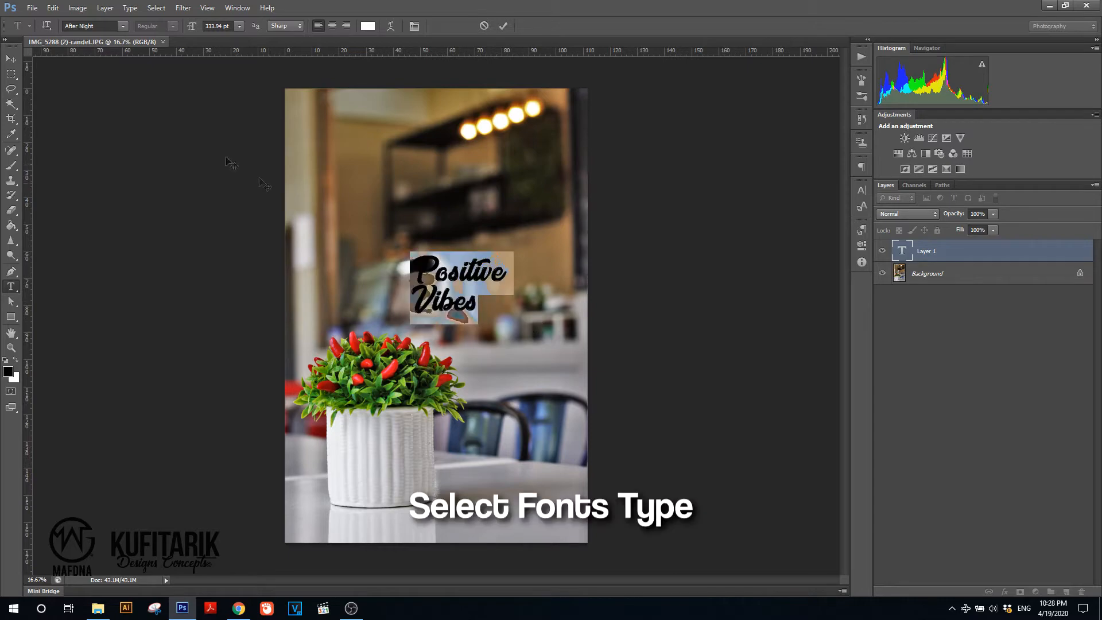
{"action": "left_click", "coordinate": [122, 27]}
{"action": "left_click", "coordinate": [129, 40]}
{"action": "left_click", "coordinate": [239, 26]}
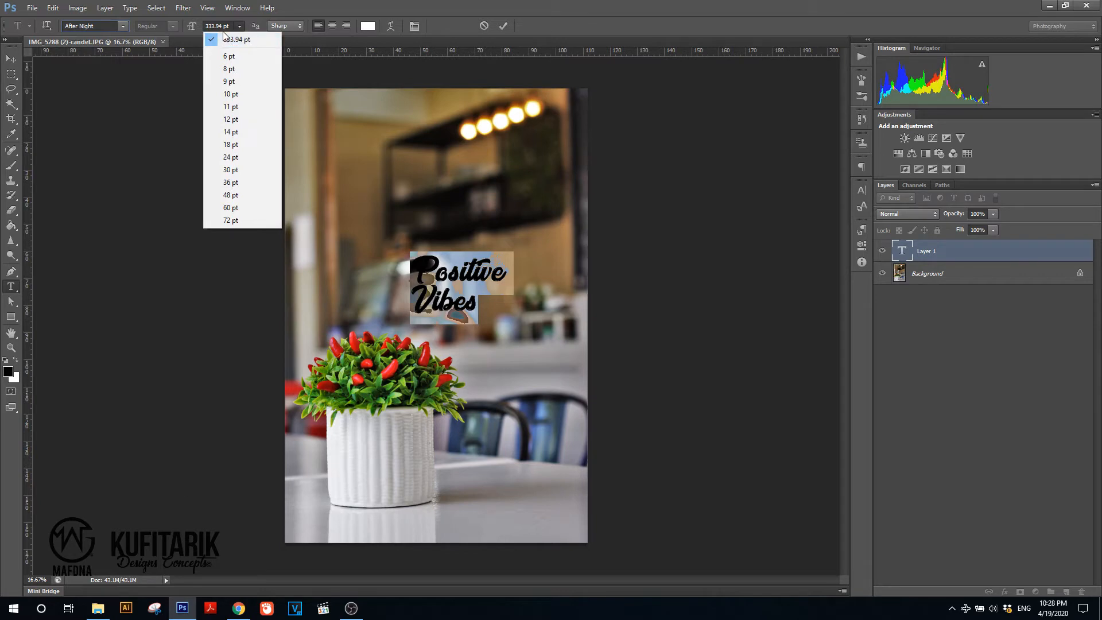
{"action": "left_click", "coordinate": [218, 26]}
{"action": "left_click", "coordinate": [219, 25]}
{"action": "double_click", "coordinate": [219, 26]}
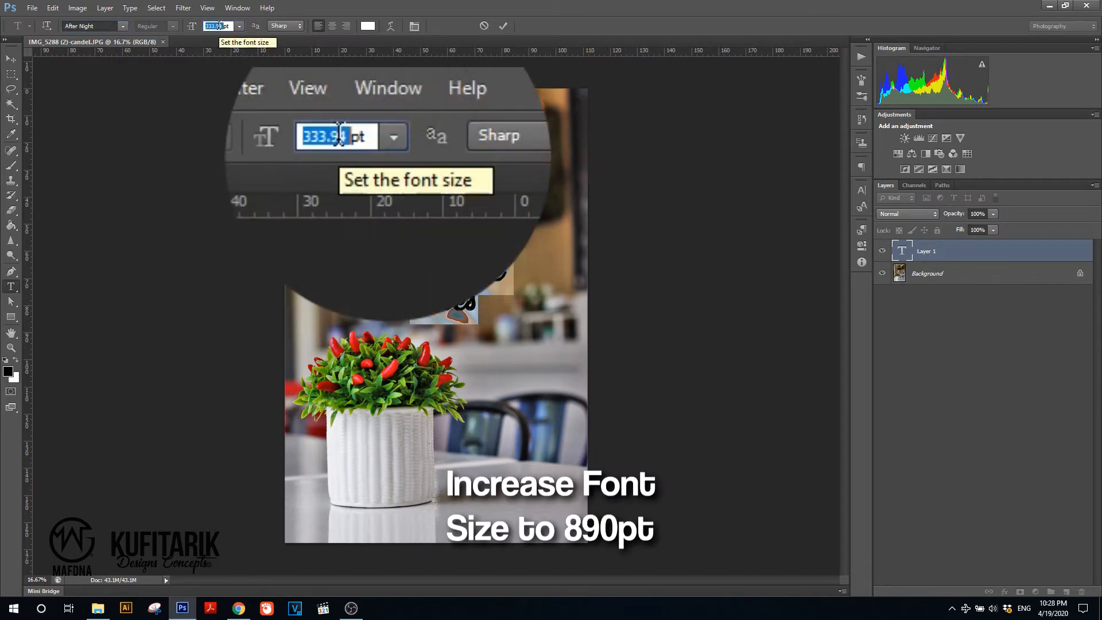
{"action": "type", "text": "890"}
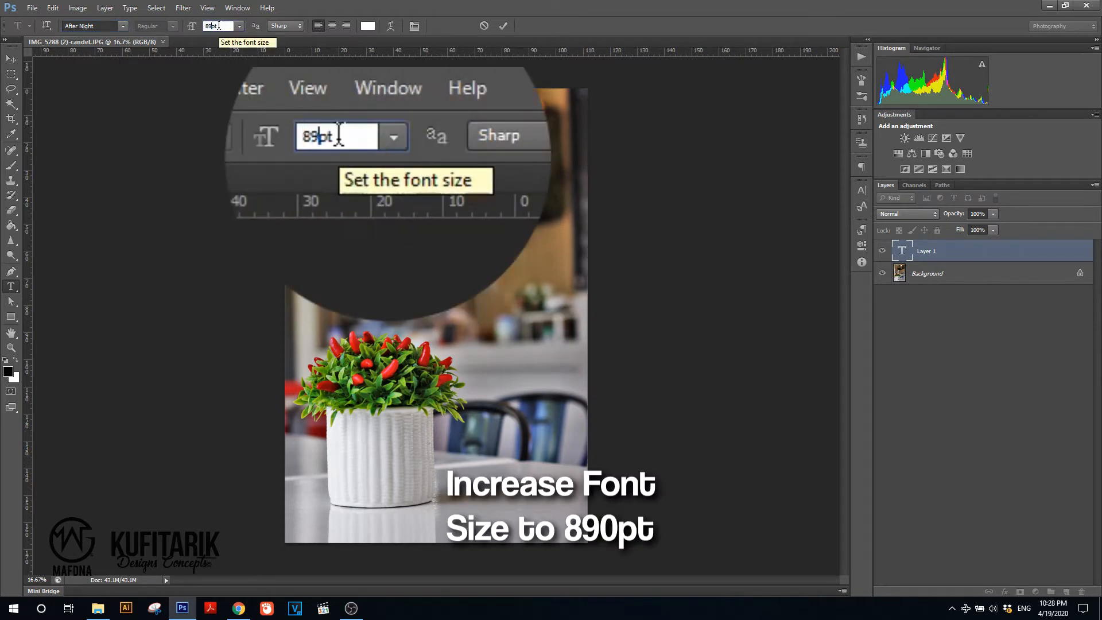
{"action": "left_click", "coordinate": [502, 26]}
Step: Move the text up and left onto the photo and align its horizontal centre with the Background layer
{"action": "left_click", "coordinate": [11, 59]}
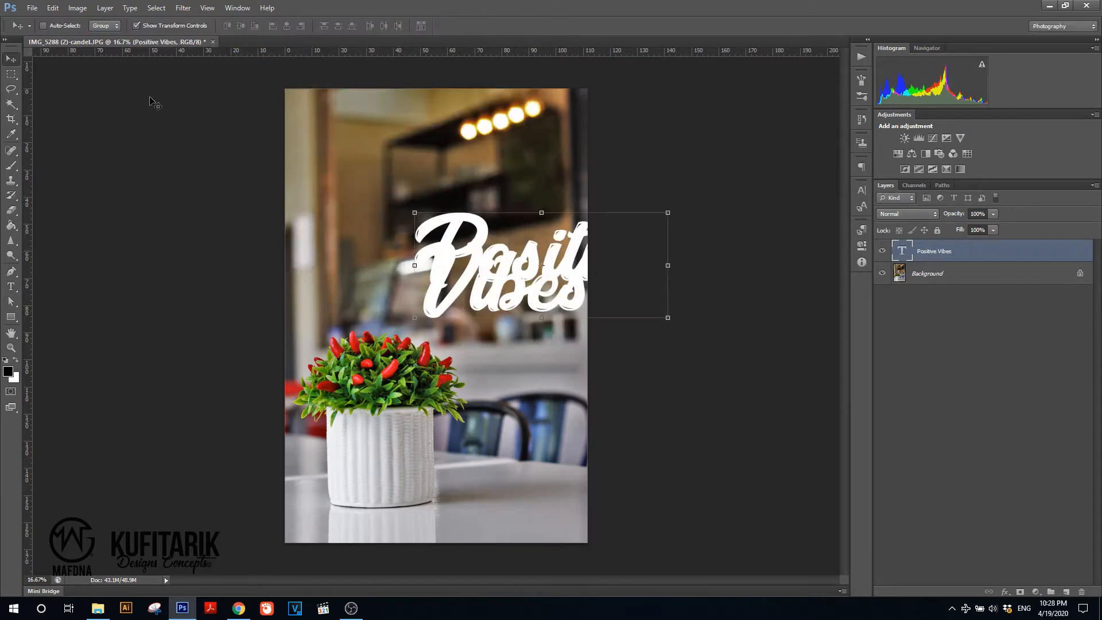
{"action": "left_click_drag", "start_coordinate": [470, 248], "coordinate": [373, 224]}
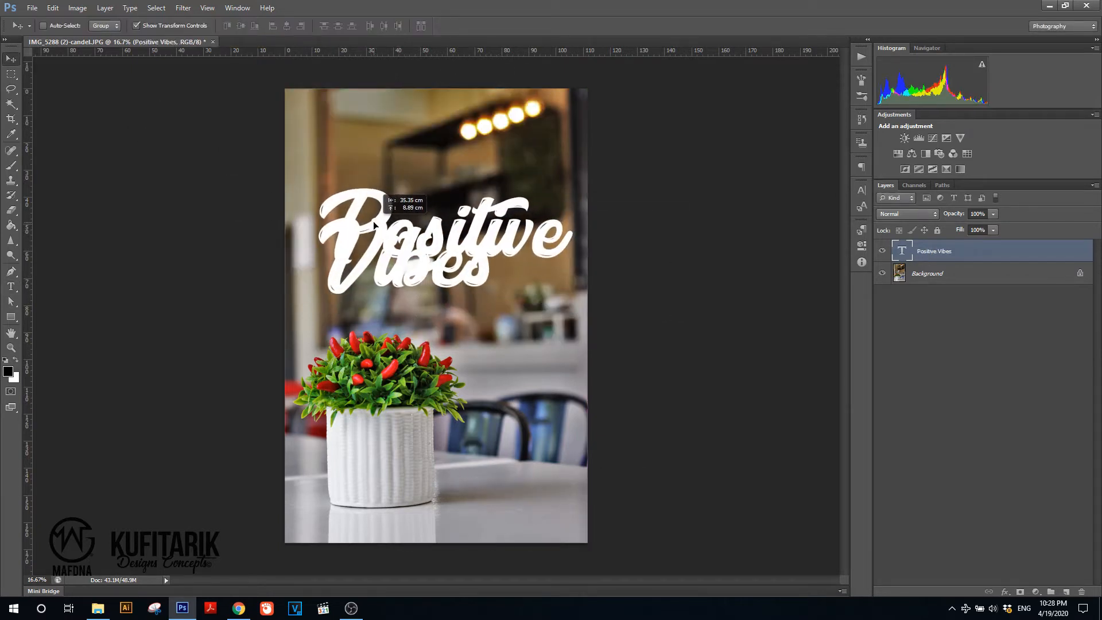
{"action": "left_click", "coordinate": [935, 275], "text": "shift"}
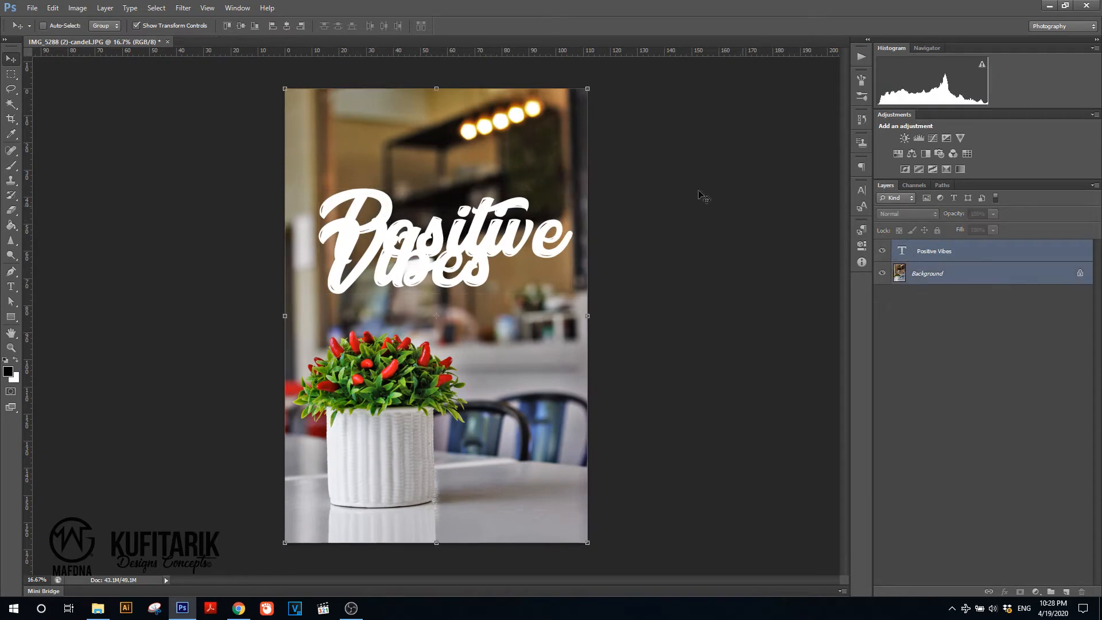
{"action": "left_click", "coordinate": [287, 25]}
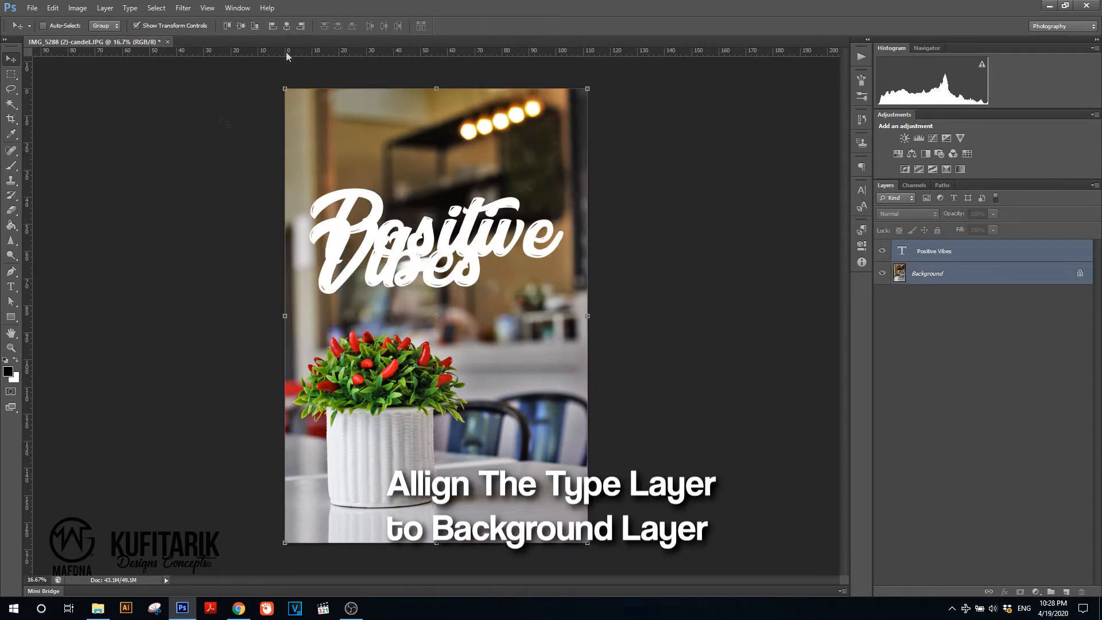
Step: Set the leading of both lines of the "Positive Vibes" text to 890 pt
{"action": "left_click", "coordinate": [11, 286]}
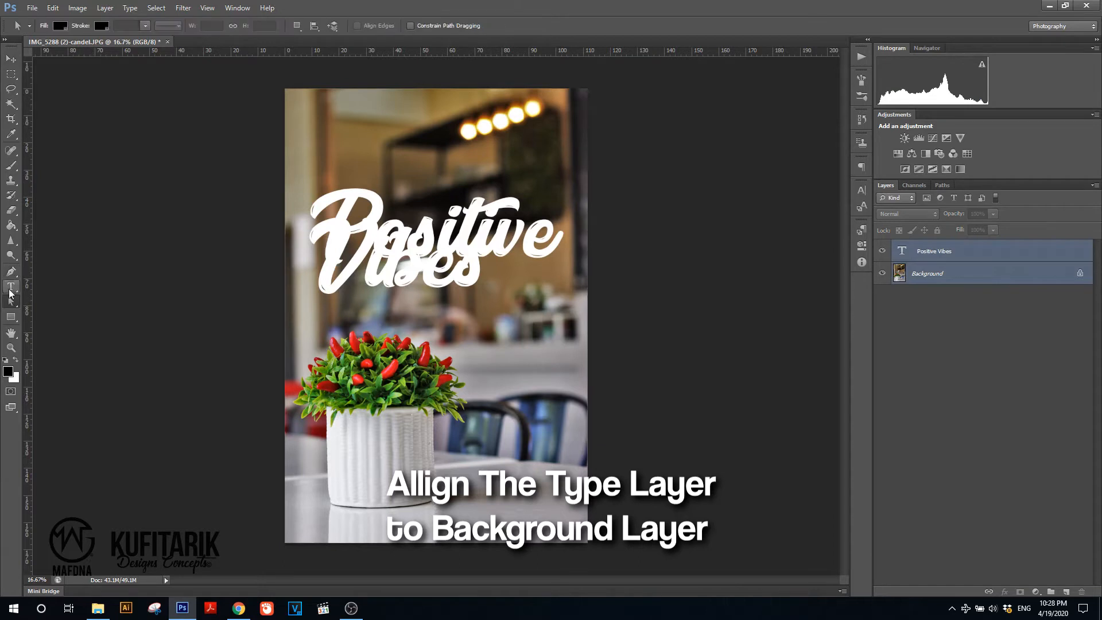
{"action": "double_click", "coordinate": [432, 235]}
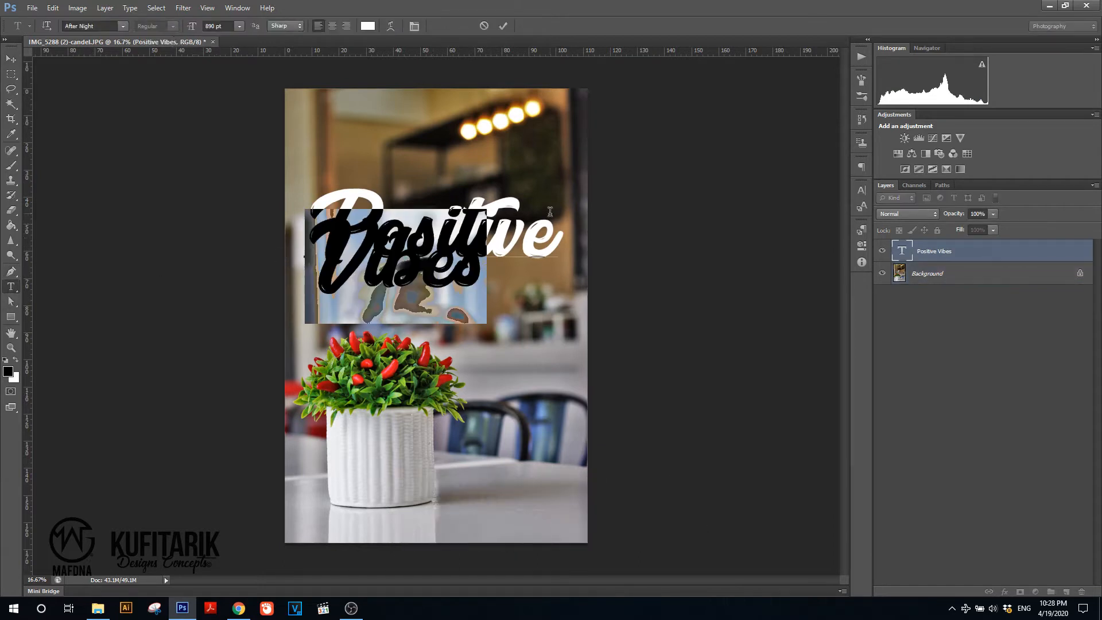
{"action": "key", "text": "ctrl+a"}
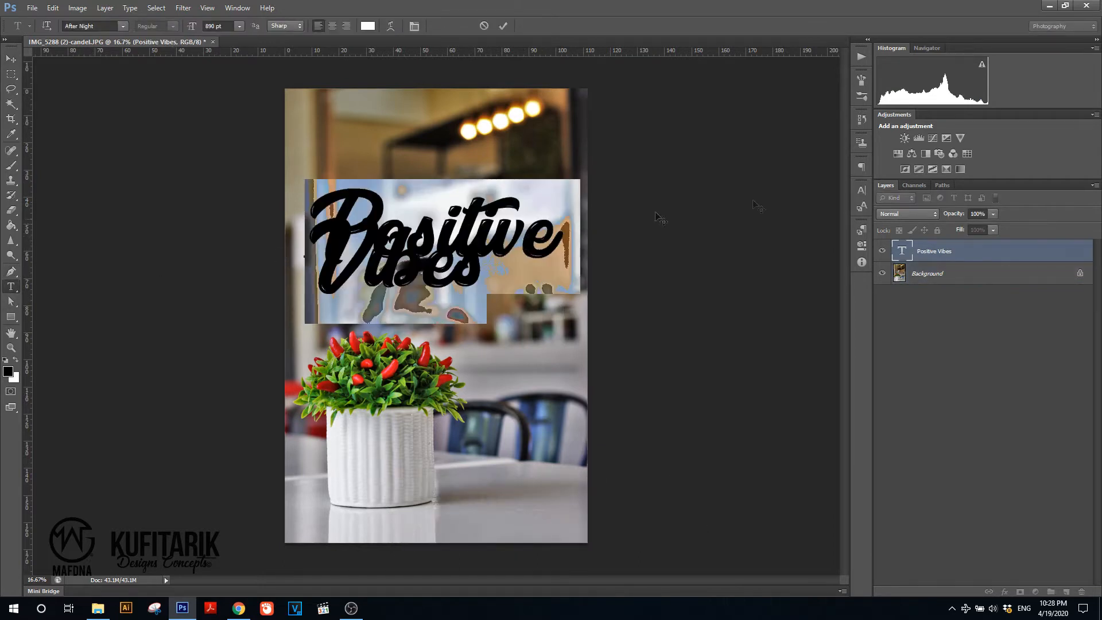
{"action": "left_click", "coordinate": [860, 190]}
{"action": "left_click", "coordinate": [837, 214]}
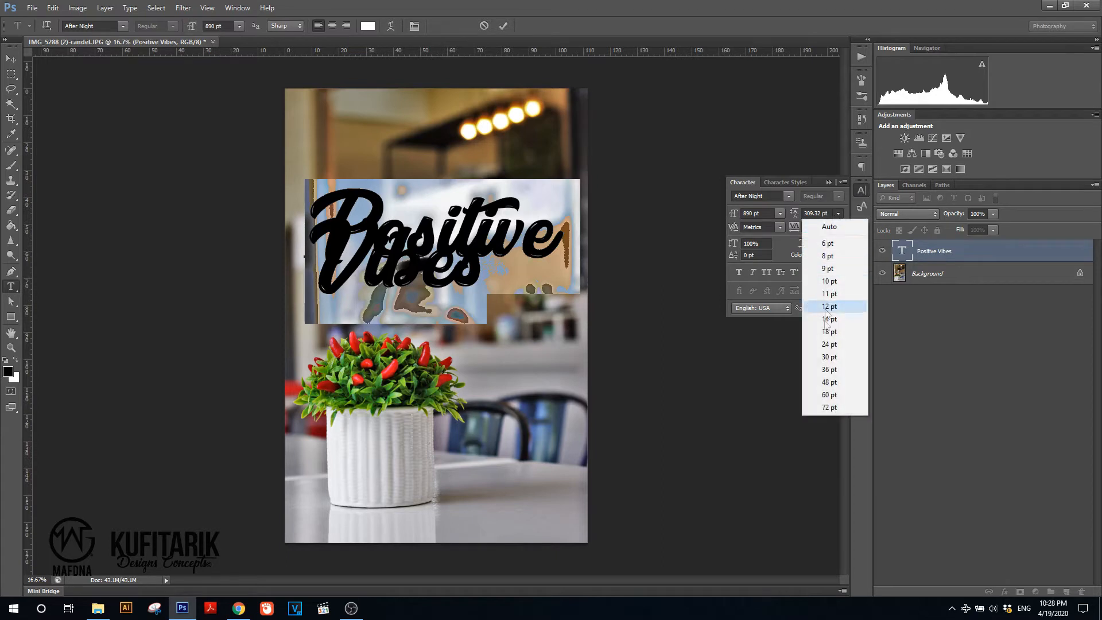
{"action": "left_click", "coordinate": [828, 226]}
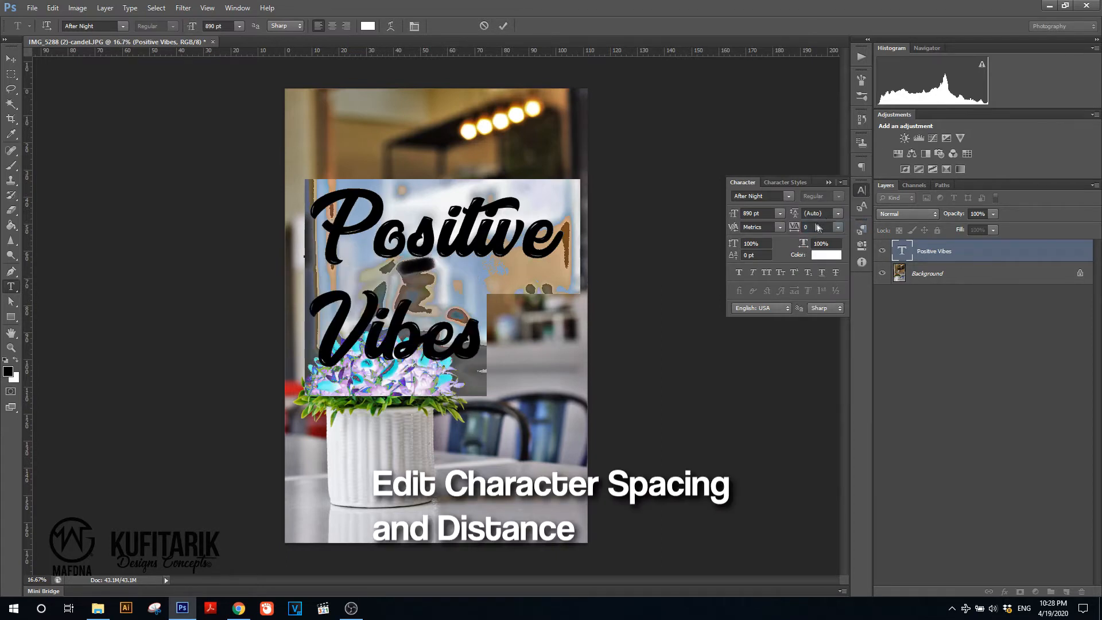
{"action": "left_click_drag", "start_coordinate": [795, 218], "coordinate": [770, 214]}
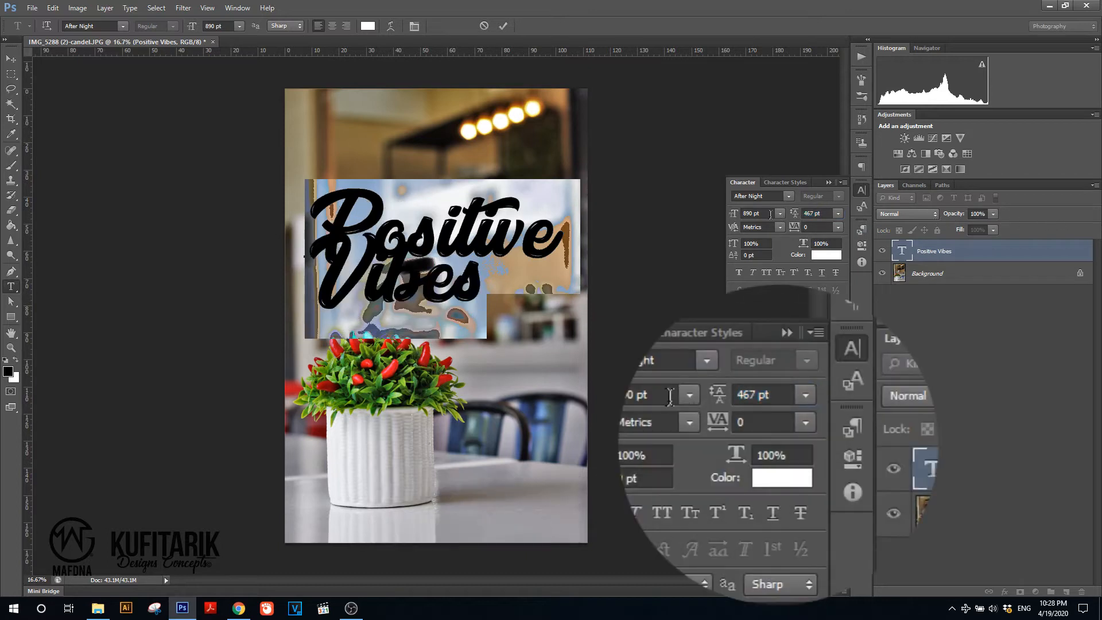
{"action": "double_click", "coordinate": [814, 214]}
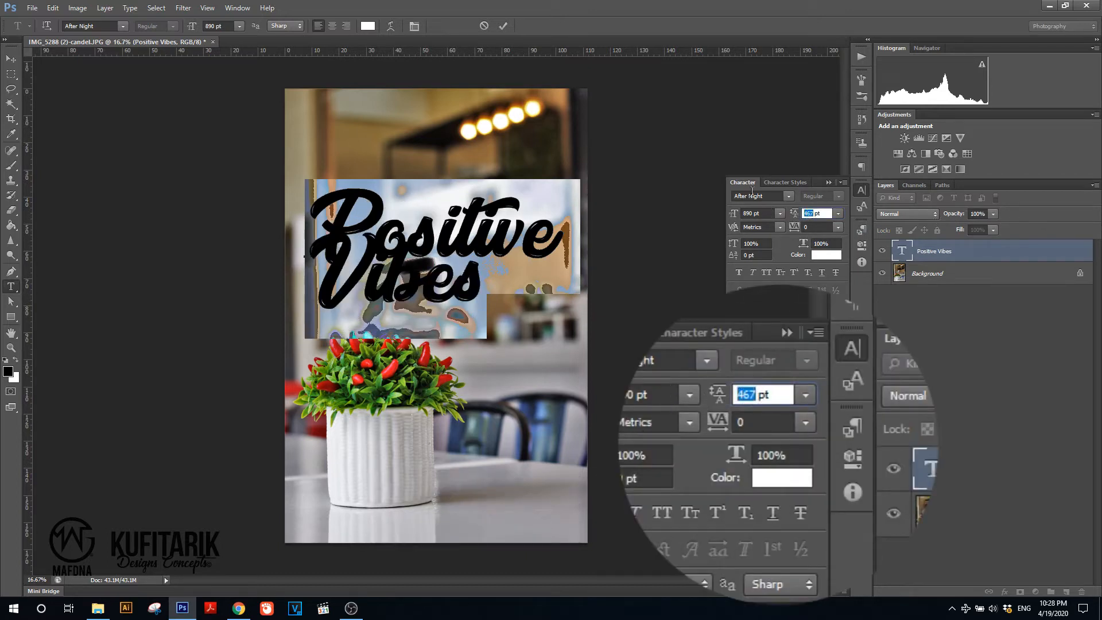
{"action": "type", "text": "890"}
{"action": "key", "text": "Return"}
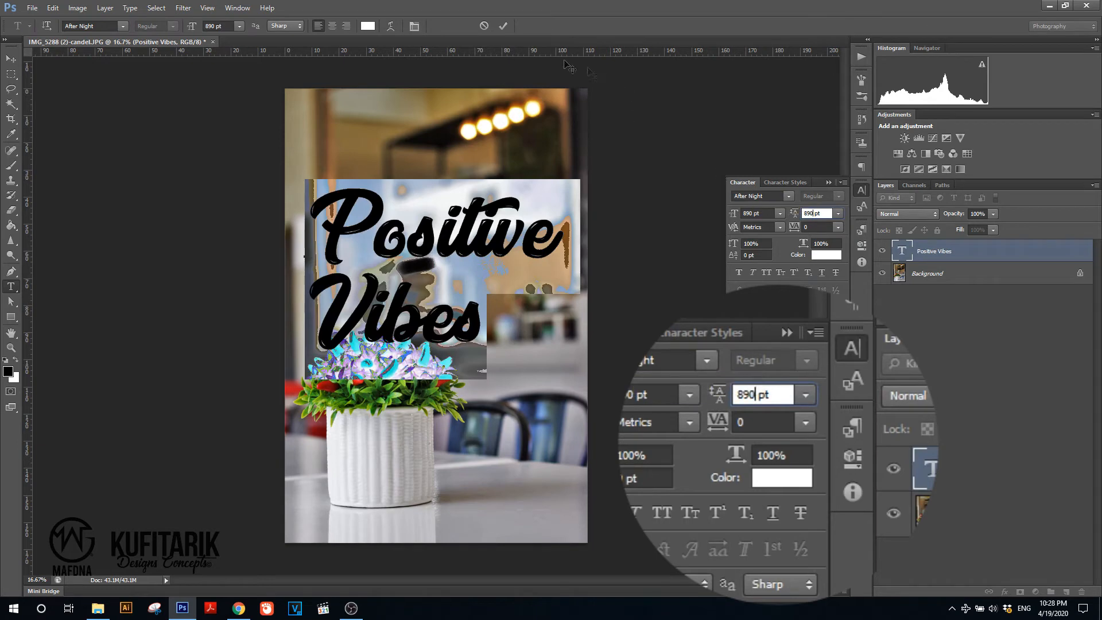
{"action": "left_click", "coordinate": [503, 27]}
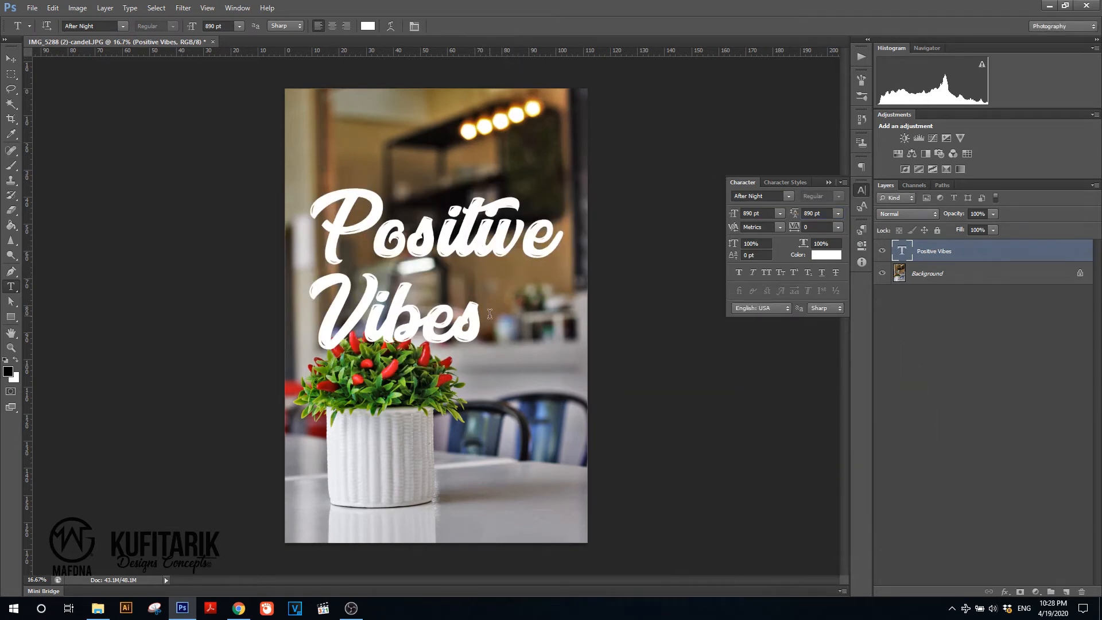
Step: Put away the character settings and nudge the "Positive Vibes" text slightly up and left
{"action": "left_click_drag", "start_coordinate": [489, 314], "coordinate": [311, 216]}
{"action": "left_click", "coordinate": [435, 262]}
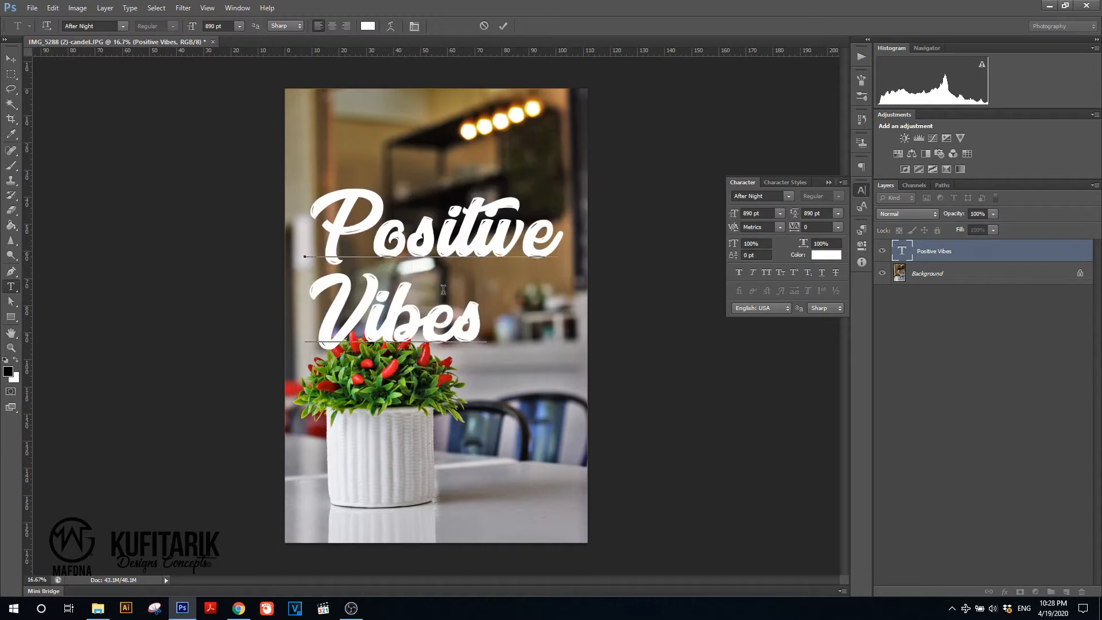
{"action": "left_click", "coordinate": [504, 26]}
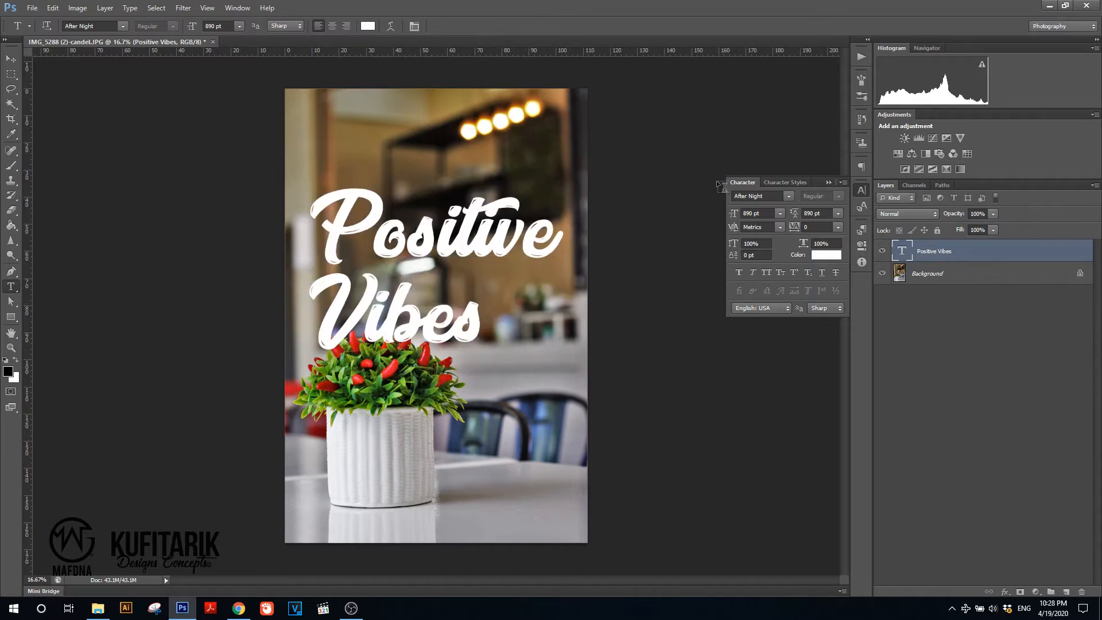
{"action": "left_click", "coordinate": [829, 182]}
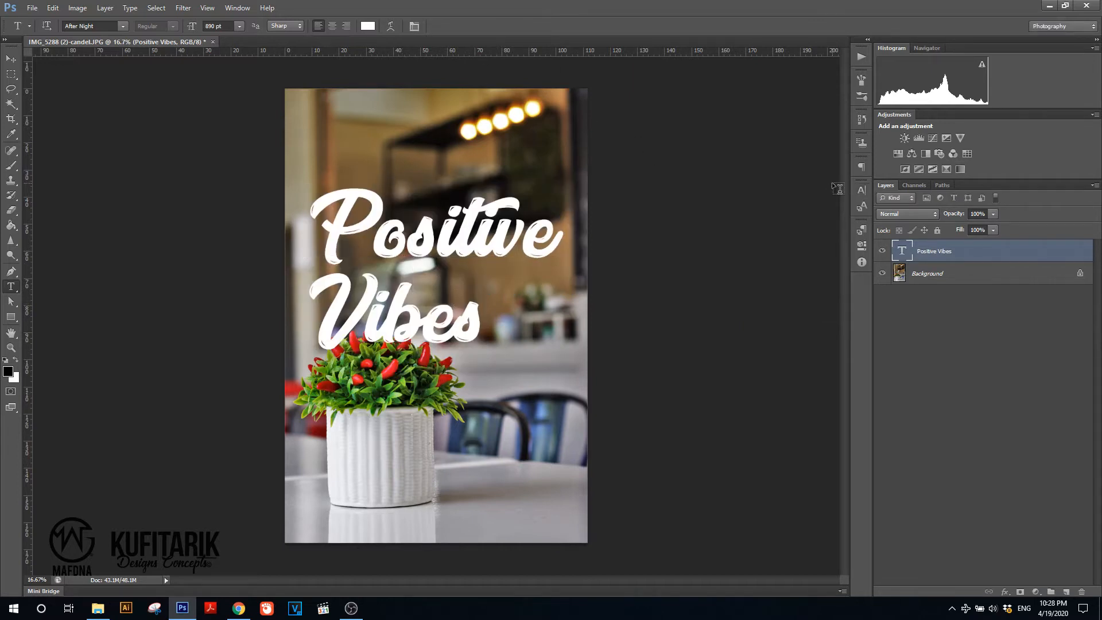
{"action": "left_click", "coordinate": [11, 58]}
{"action": "left_click_drag", "start_coordinate": [511, 272], "coordinate": [507, 269]}
Step: Reduce the opacity of the "Positive Vibes" layer to 33%
{"action": "key", "text": "t"}
{"action": "key", "text": "z"}
{"action": "left_click_drag", "start_coordinate": [403, 342], "coordinate": [444, 336]}
{"action": "left_click", "coordinate": [11, 59]}
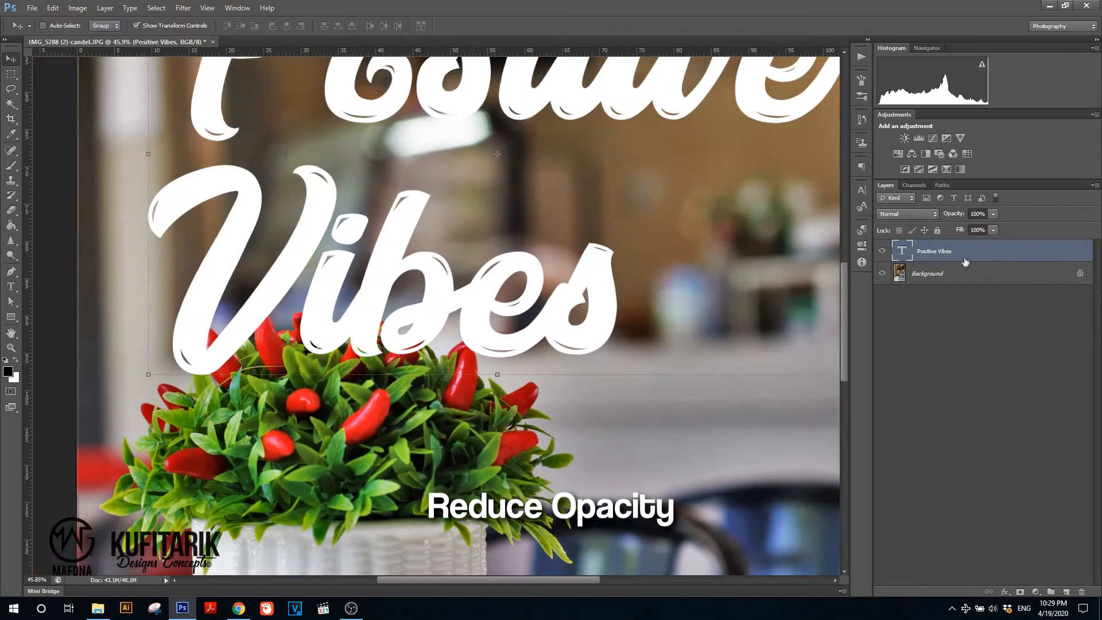
{"action": "left_click", "coordinate": [993, 213]}
{"action": "left_click_drag", "start_coordinate": [967, 228], "coordinate": [954, 227]}
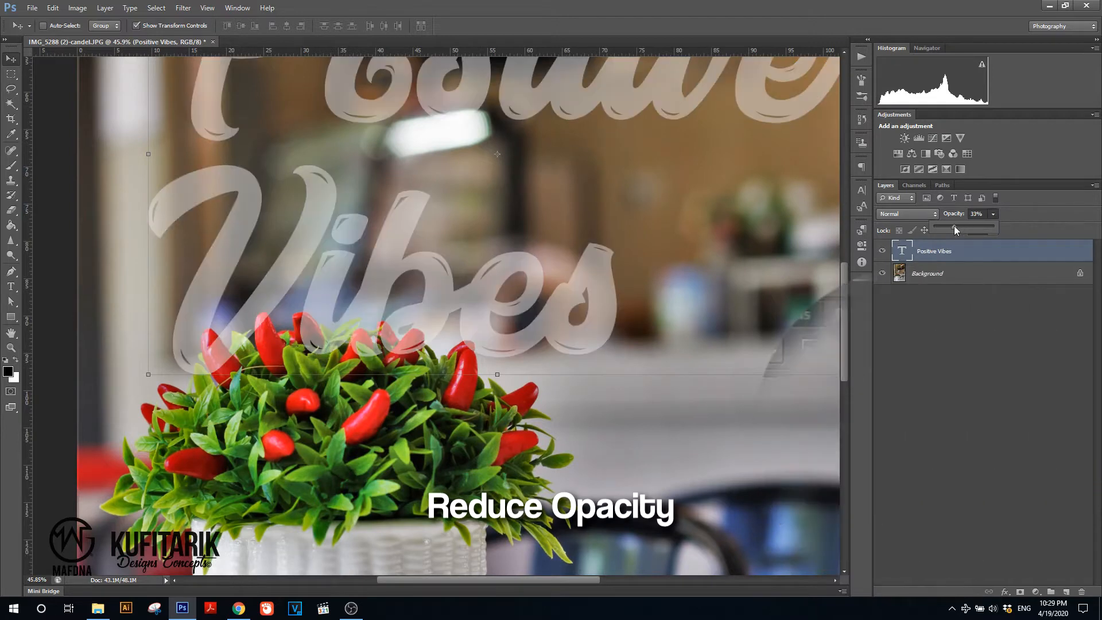
Step: Add a layer mask to the "Positive Vibes" layer and set the Brush tool's size to 100
{"action": "left_click", "coordinate": [1020, 591]}
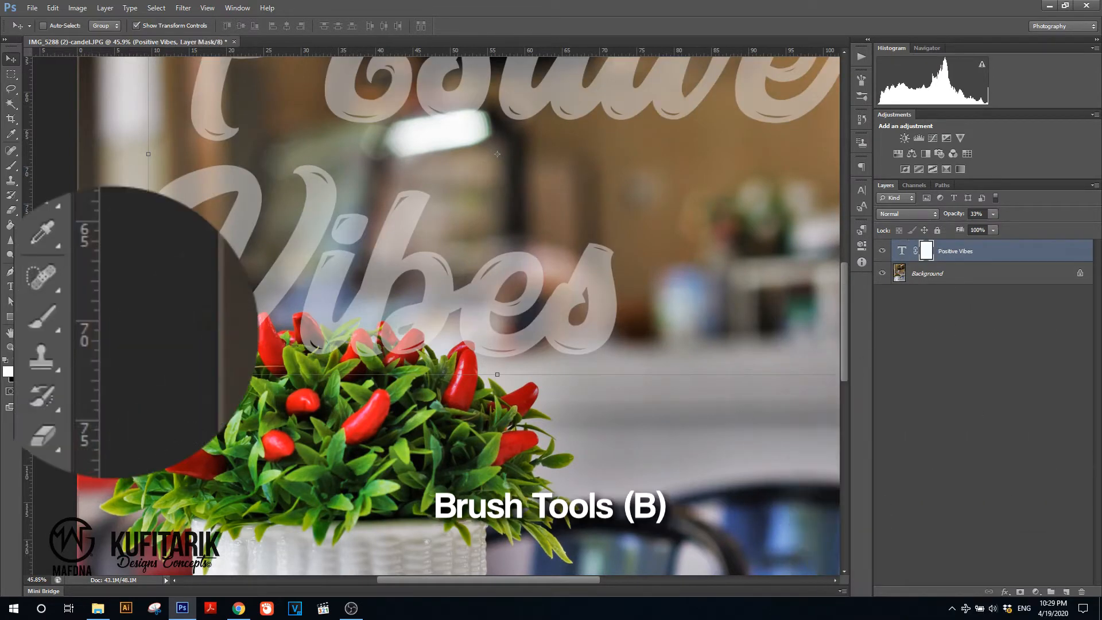
{"action": "key", "text": "b"}
{"action": "key", "text": "bracketleft"}
{"action": "key", "text": "bracketleft"}
{"action": "key", "text": "bracketleft"}
{"action": "key", "text": "bracketleft"}
{"action": "key", "text": "bracketleft"}
{"action": "key", "text": "bracketleft"}
{"action": "key", "text": "bracketleft"}
{"action": "key", "text": "bracketleft"}
{"action": "key", "text": "bracketleft"}
{"action": "key", "text": "bracketleft"}
{"action": "key", "text": "bracketleft"}
{"action": "key", "text": "bracketleft"}
{"action": "key", "text": "bracketleft"}
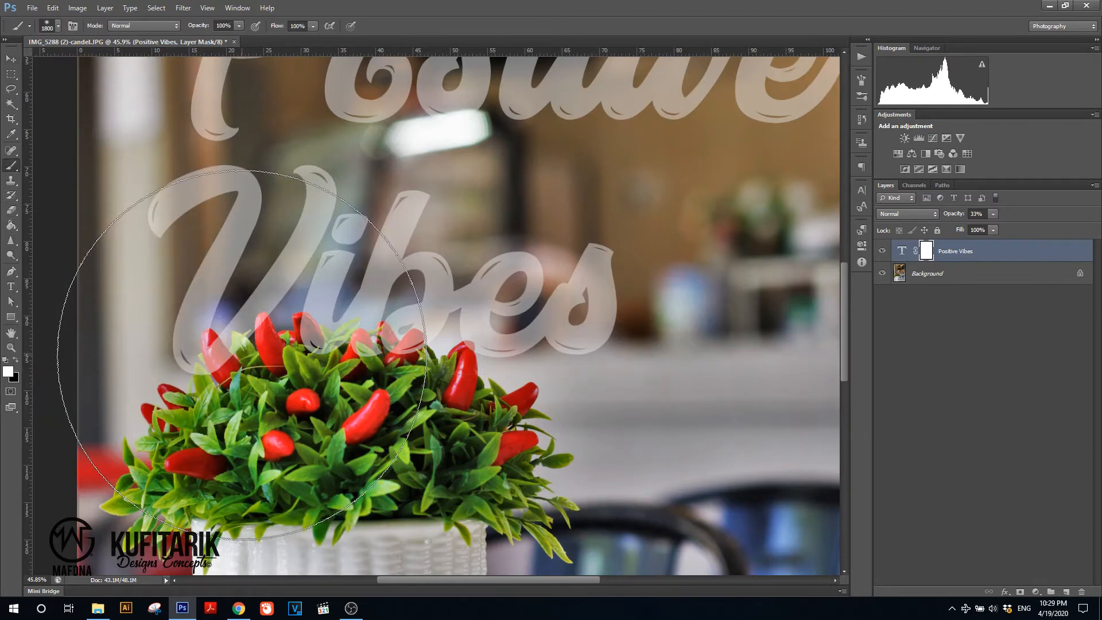
{"action": "key", "text": "bracketleft"}
{"action": "key", "text": "bracketleft"}
{"action": "key", "text": "bracketleft"}
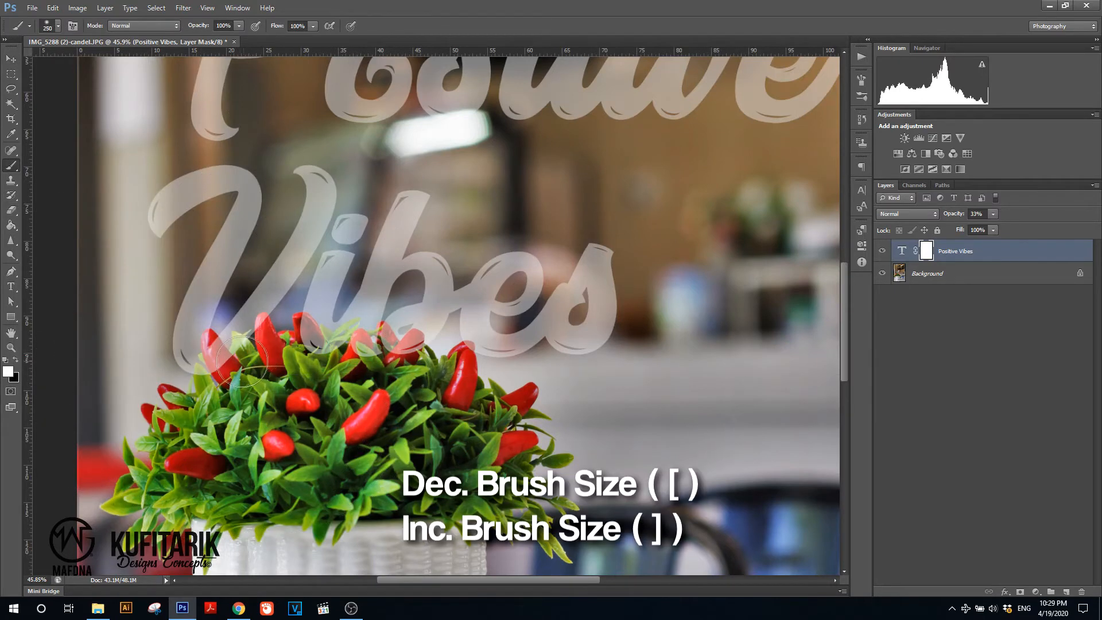
{"action": "key", "text": "bracketleft"}
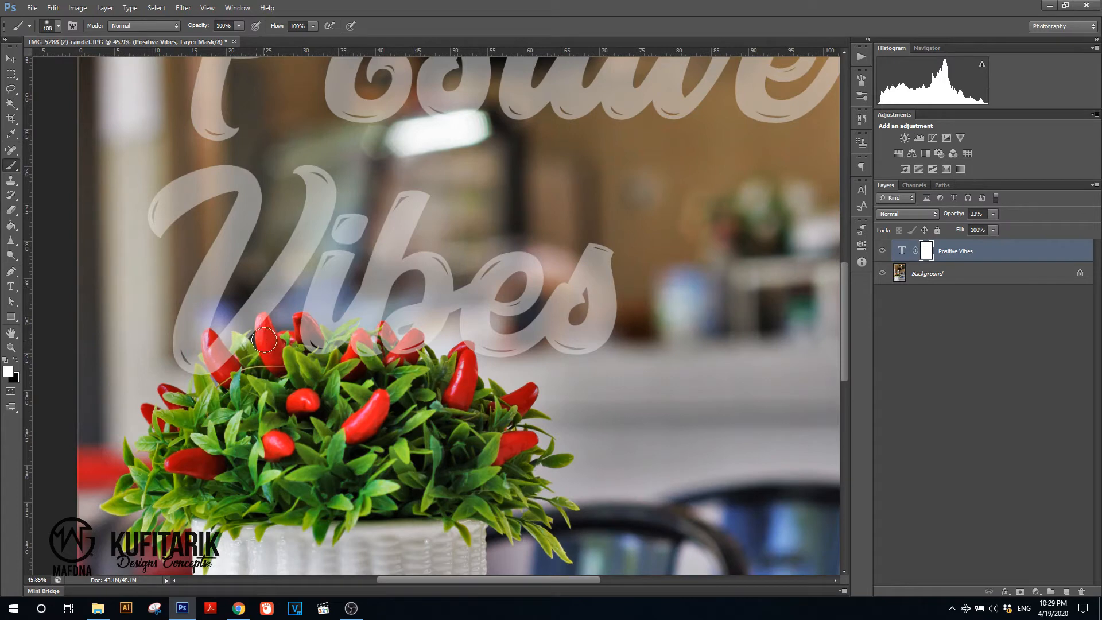
Step: Shift the "Positive Vibes" text slightly upward and align its horizontal centre with the Background layer again
{"action": "left_click", "coordinate": [10, 60]}
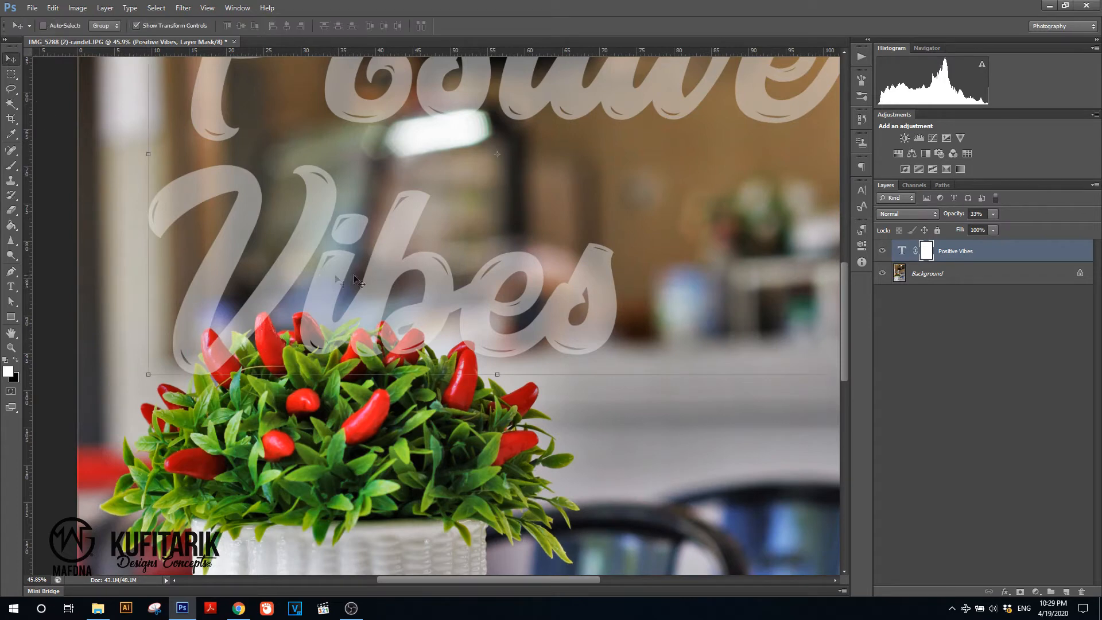
{"action": "left_click_drag", "start_coordinate": [361, 276], "coordinate": [362, 277]}
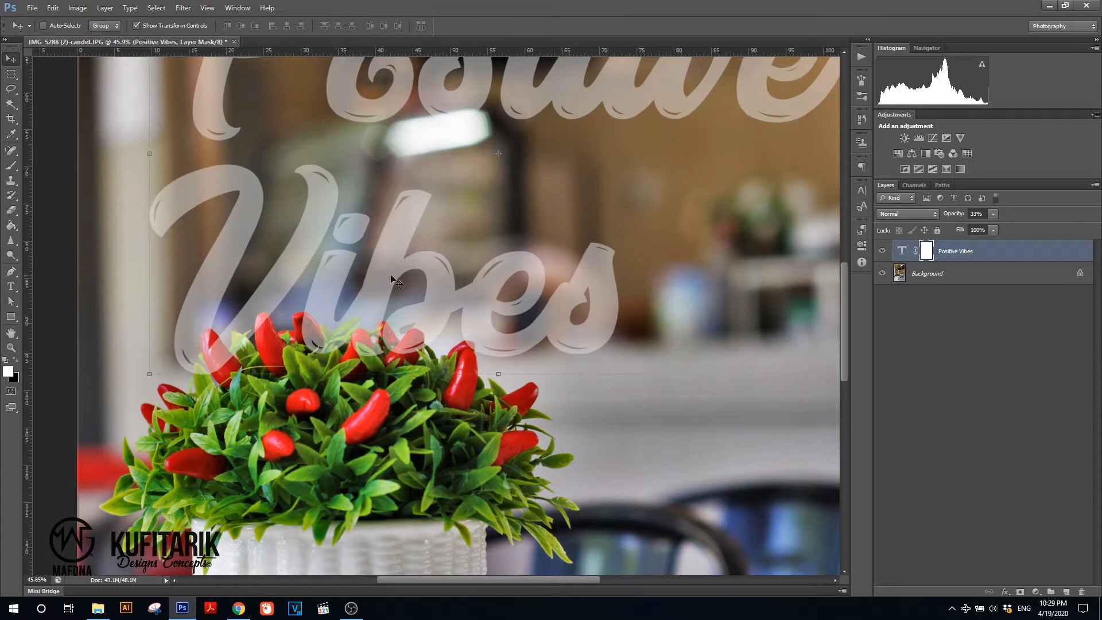
{"action": "left_click_drag", "start_coordinate": [187, 310], "coordinate": [181, 302]}
{"action": "left_click", "coordinate": [990, 293]}
{"action": "left_click", "coordinate": [966, 252]}
{"action": "left_click", "coordinate": [953, 274], "text": "shift"}
{"action": "left_click", "coordinate": [287, 26]}
{"action": "left_click", "coordinate": [939, 395]}
Step: Paint black on the "Positive Vibes" layer mask with the Brush tool to reveal the red peppers overlapping the word "Vibes"
{"action": "key", "text": "x"}
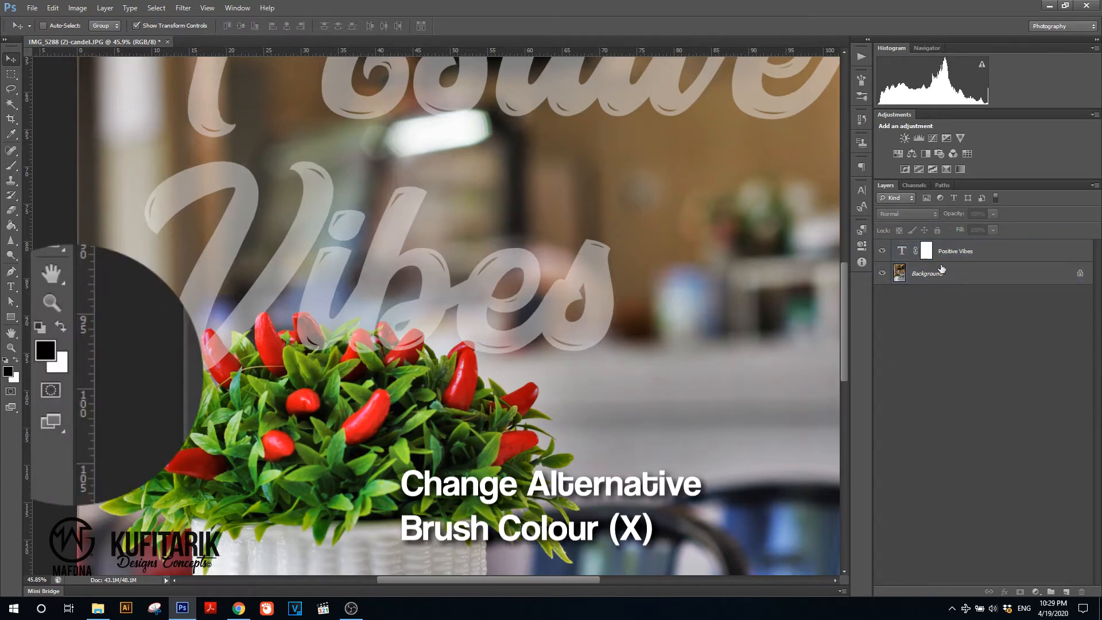
{"action": "left_click", "coordinate": [926, 251]}
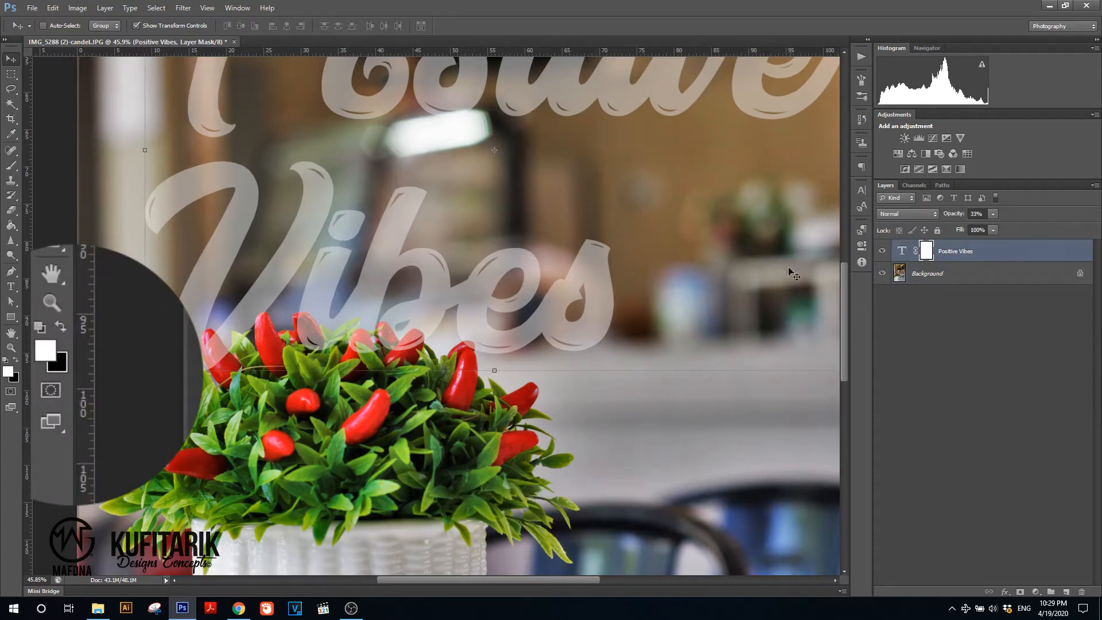
{"action": "key", "text": "b"}
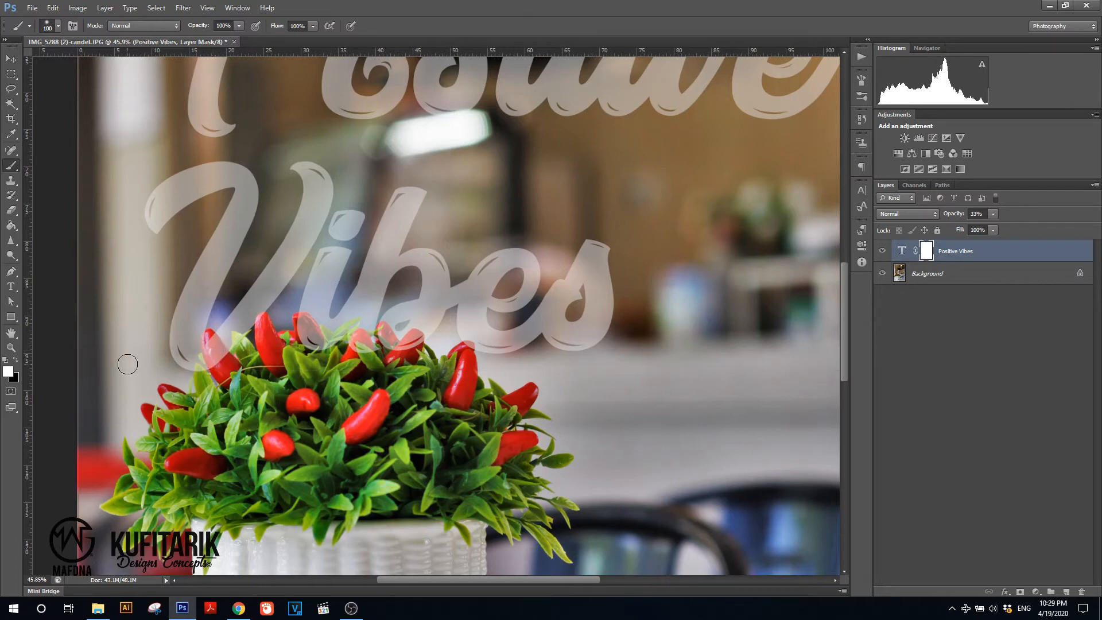
{"action": "left_click", "coordinate": [7, 362]}
{"action": "mouse_move", "coordinate": [213, 353]}
{"action": "left_mouse_down"}
{"action": "mouse_move", "coordinate": [222, 354]}
{"action": "mouse_move", "coordinate": [208, 335]}
{"action": "left_mouse_up"}
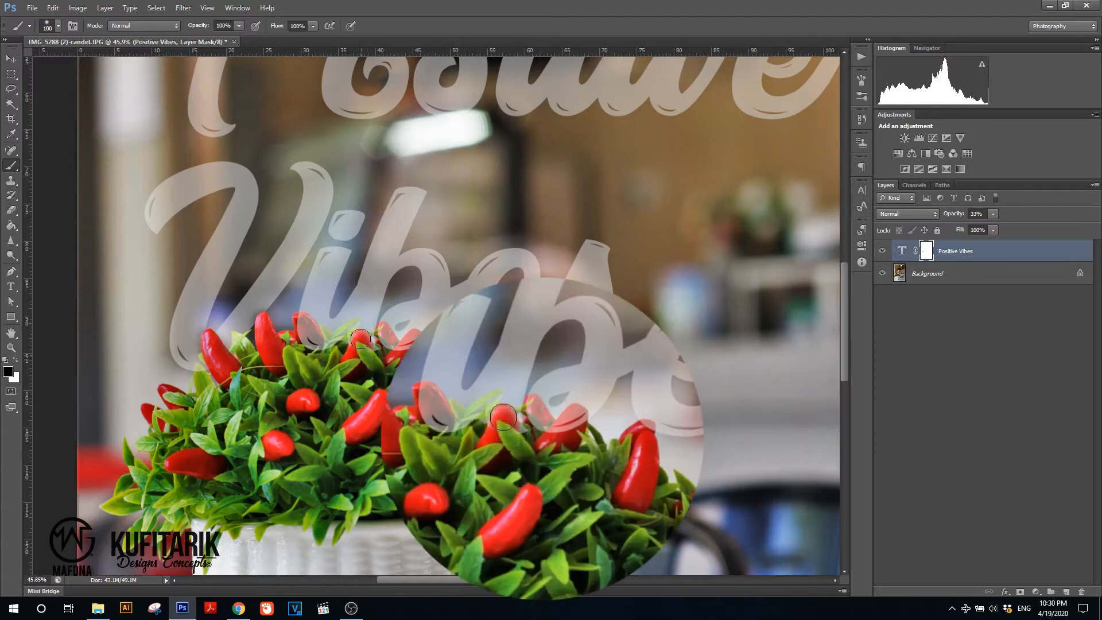
{"action": "mouse_move", "coordinate": [386, 349]}
{"action": "left_mouse_down"}
{"action": "mouse_move", "coordinate": [407, 346]}
{"action": "mouse_move", "coordinate": [397, 363]}
{"action": "mouse_move", "coordinate": [417, 339]}
{"action": "mouse_move", "coordinate": [412, 350]}
{"action": "left_mouse_up"}
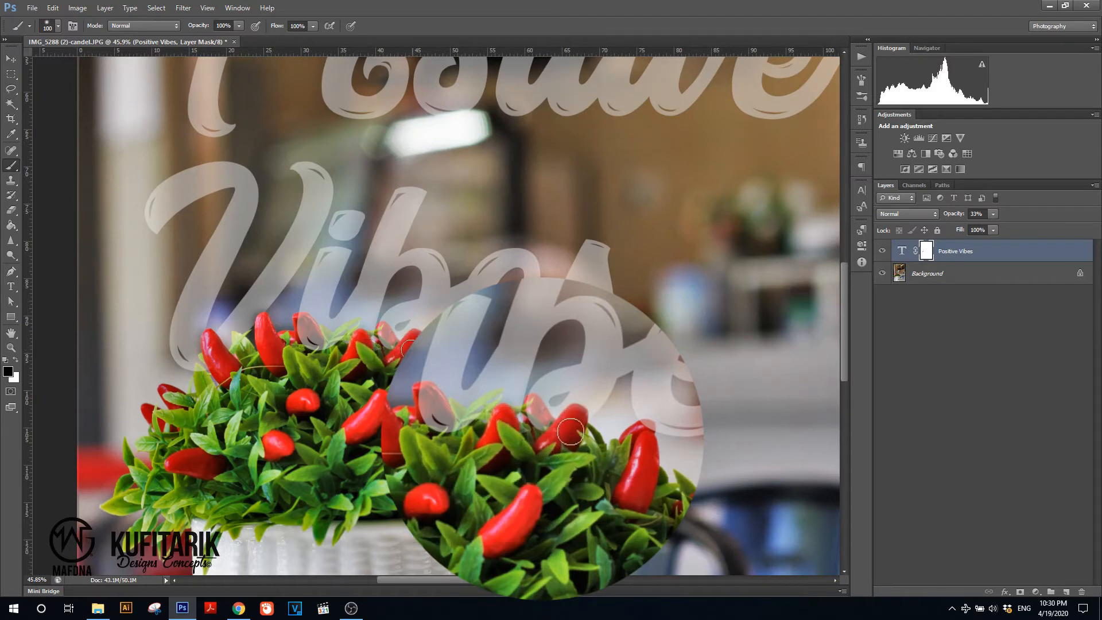
Step: Reduce the Brush tool's size to 60 and raise the "Positive Vibes" layer's opacity to 100%
{"action": "left_click", "coordinate": [11, 347]}
{"action": "left_click_drag", "start_coordinate": [339, 363], "coordinate": [540, 302]}
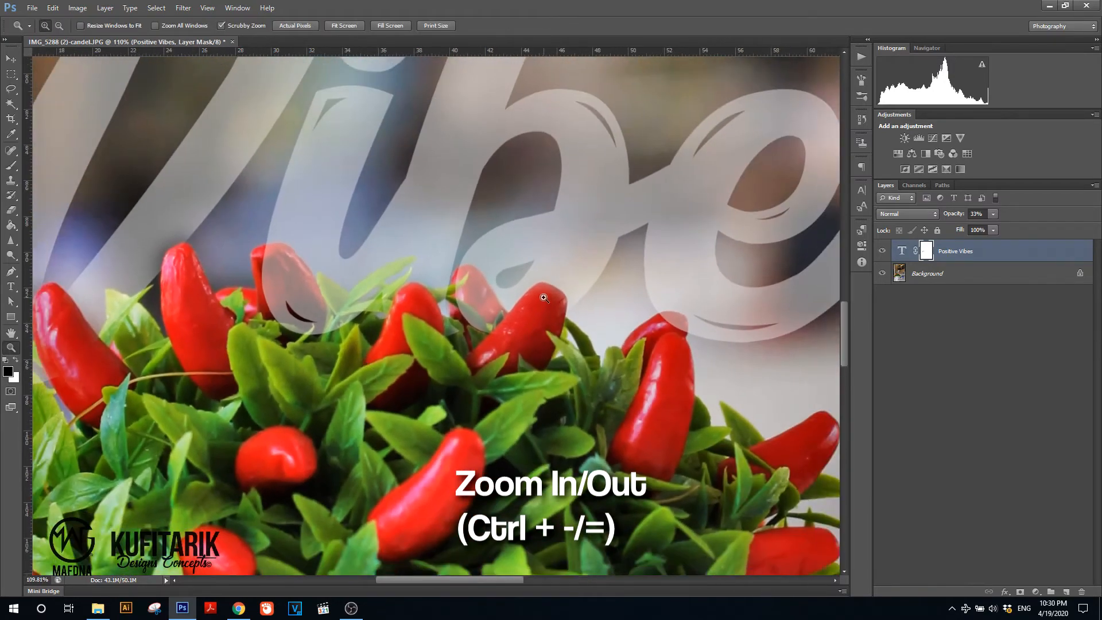
{"action": "key", "text": "v"}
{"action": "key", "text": "b"}
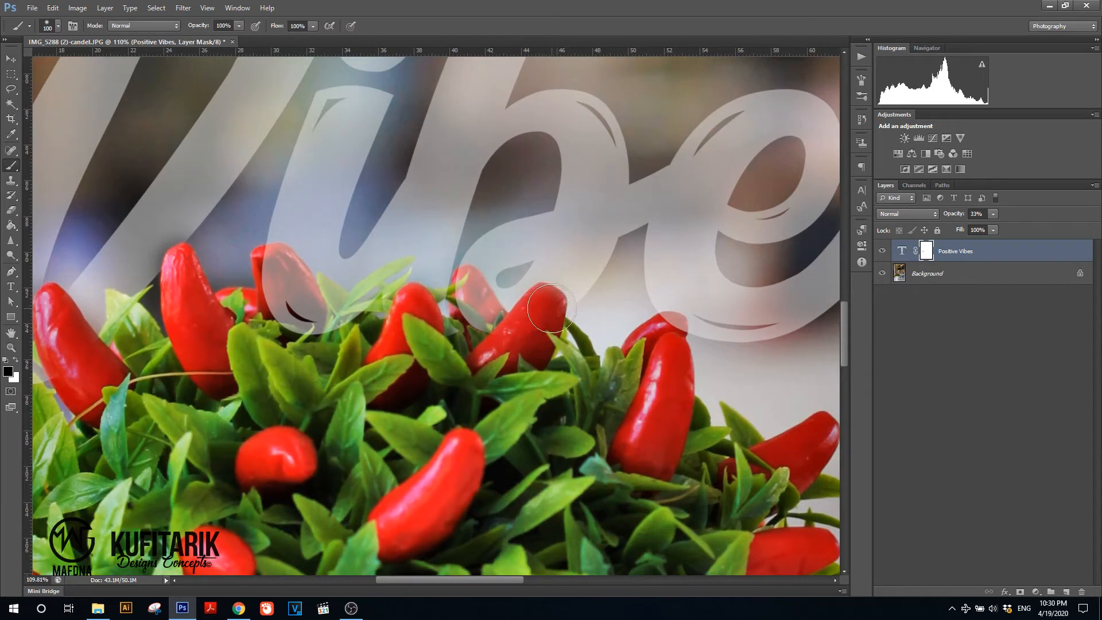
{"action": "key", "text": "bracketleft"}
{"action": "key", "text": "bracketleft"}
{"action": "key", "text": "bracketleft"}
{"action": "key", "text": "bracketleft"}
{"action": "key", "text": "x"}
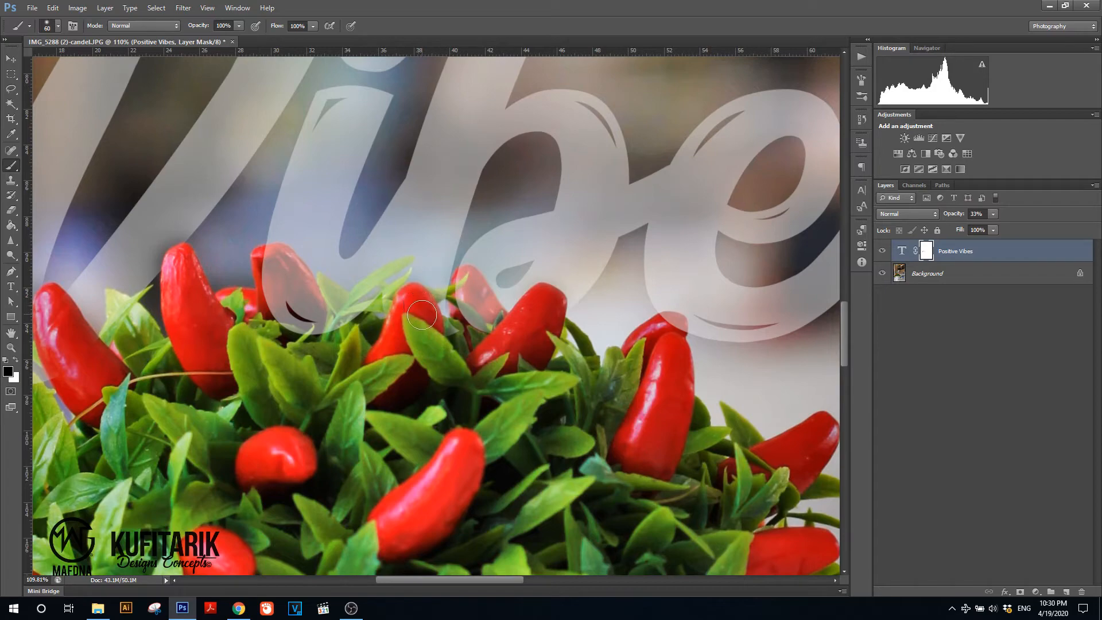
{"action": "left_click_drag", "start_coordinate": [228, 300], "coordinate": [319, 298]}
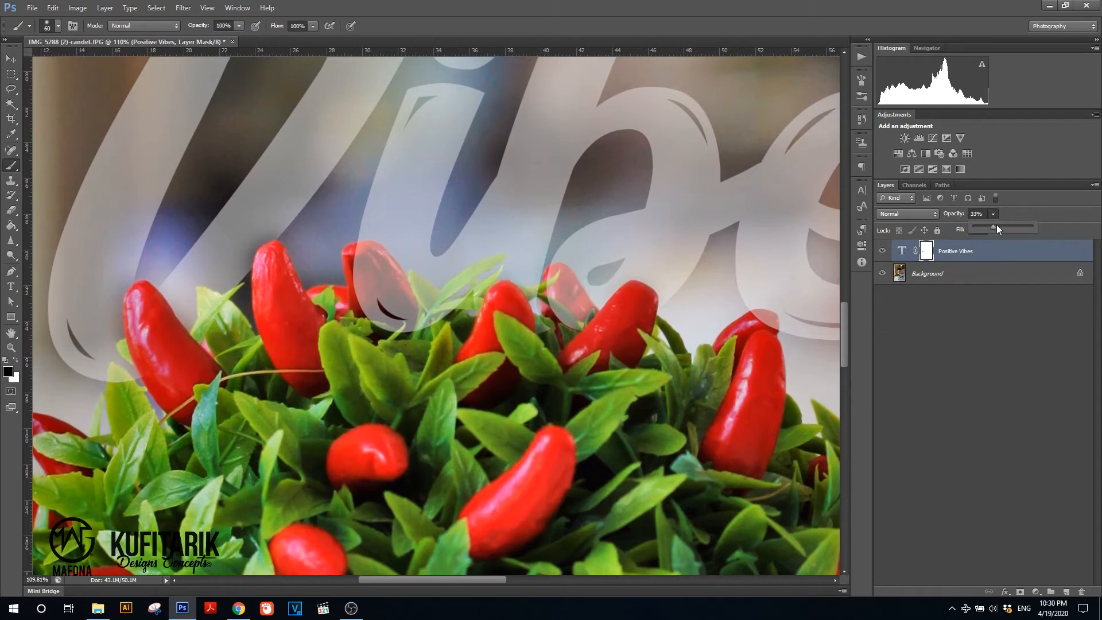
{"action": "left_click_drag", "start_coordinate": [996, 228], "coordinate": [1071, 237]}
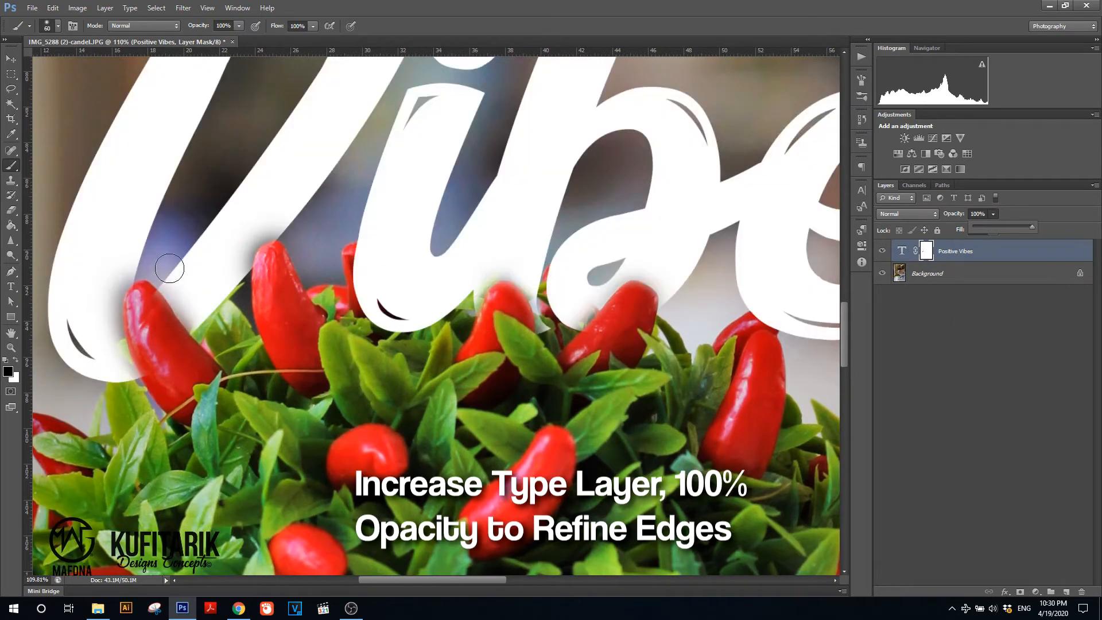
Step: Try cleaning up the mask on the V beside the leftmost pepper with the Eraser tool, and undo the stroke
{"action": "key", "text": "x"}
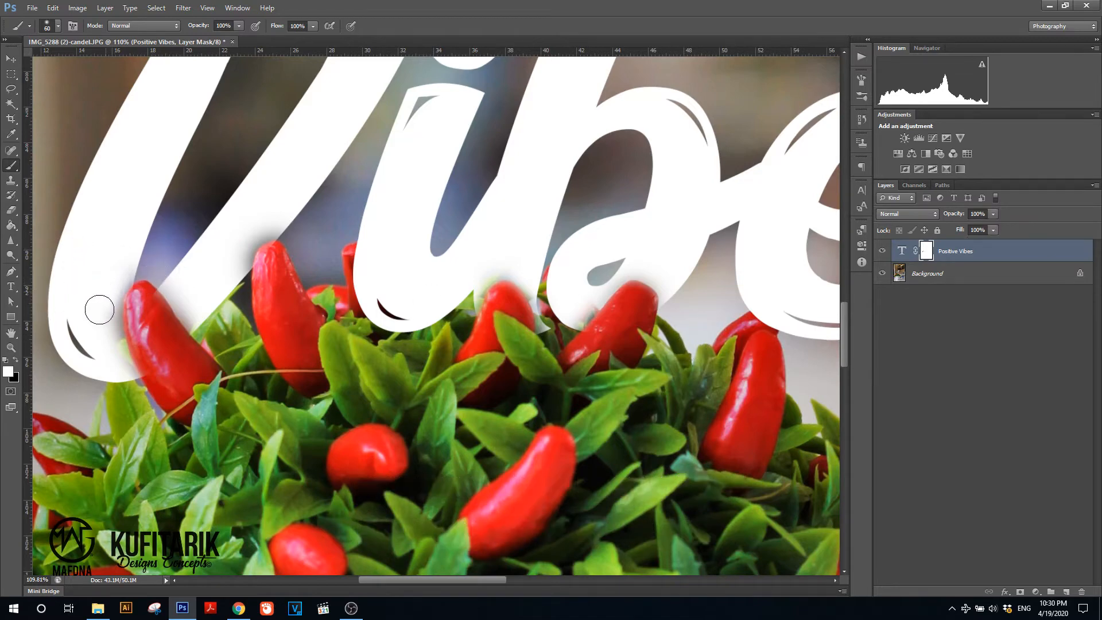
{"action": "key", "text": "bracketleft"}
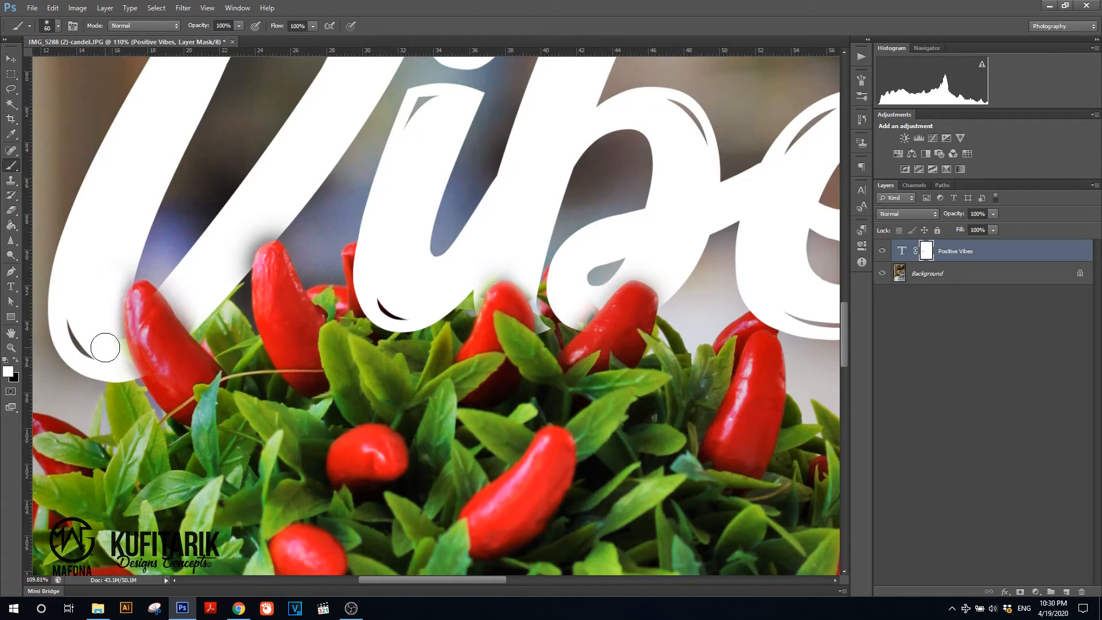
{"action": "key", "text": "e"}
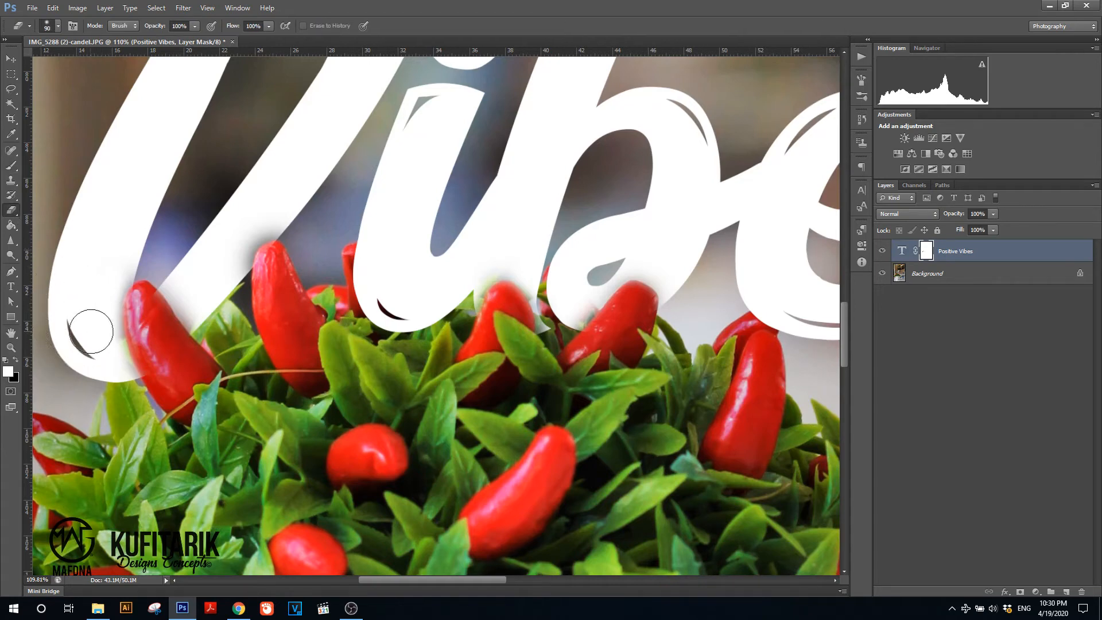
{"action": "left_click_drag", "start_coordinate": [93, 332], "coordinate": [112, 366]}
{"action": "key", "text": "ctrl+z"}
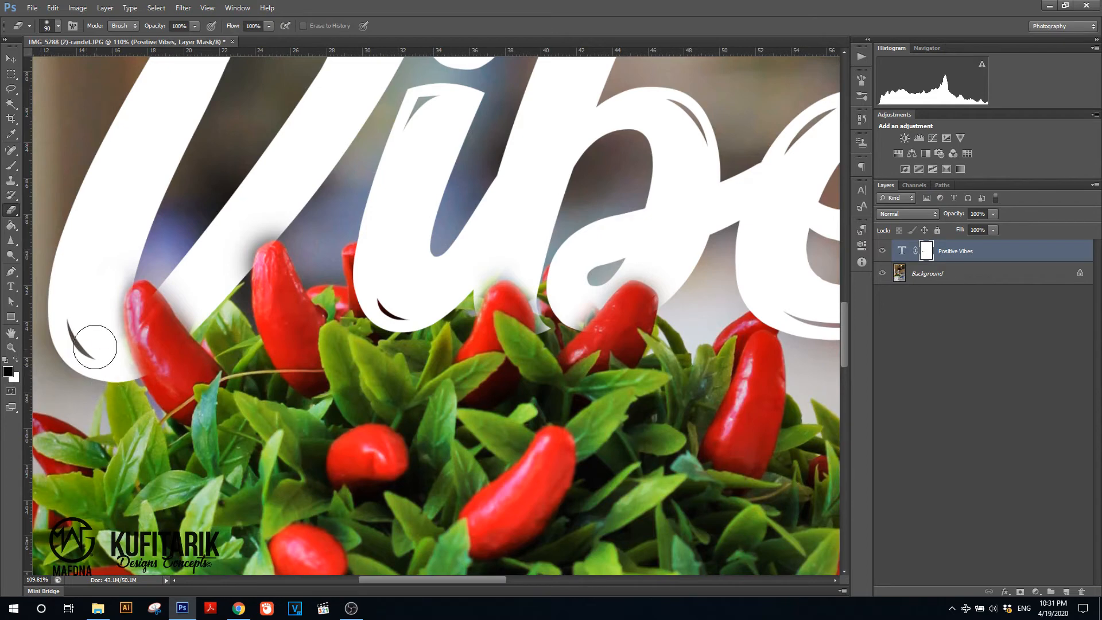
Step: Reduce the Eraser tool's size to 60 and refine the mask edge where the leftmost pepper overlaps the V, finishing with the Brush tool
{"action": "key", "text": "bracketleft"}
{"action": "key", "text": "bracketleft"}
{"action": "key", "text": "bracketleft"}
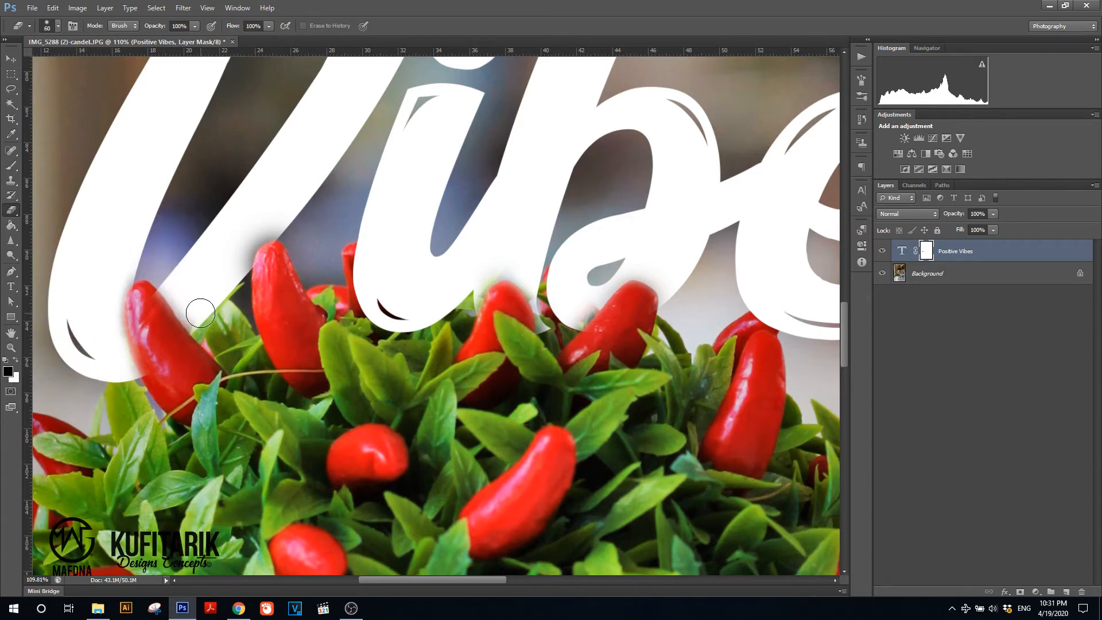
{"action": "key", "text": "b"}
{"action": "left_click_drag", "start_coordinate": [145, 297], "coordinate": [157, 319]}
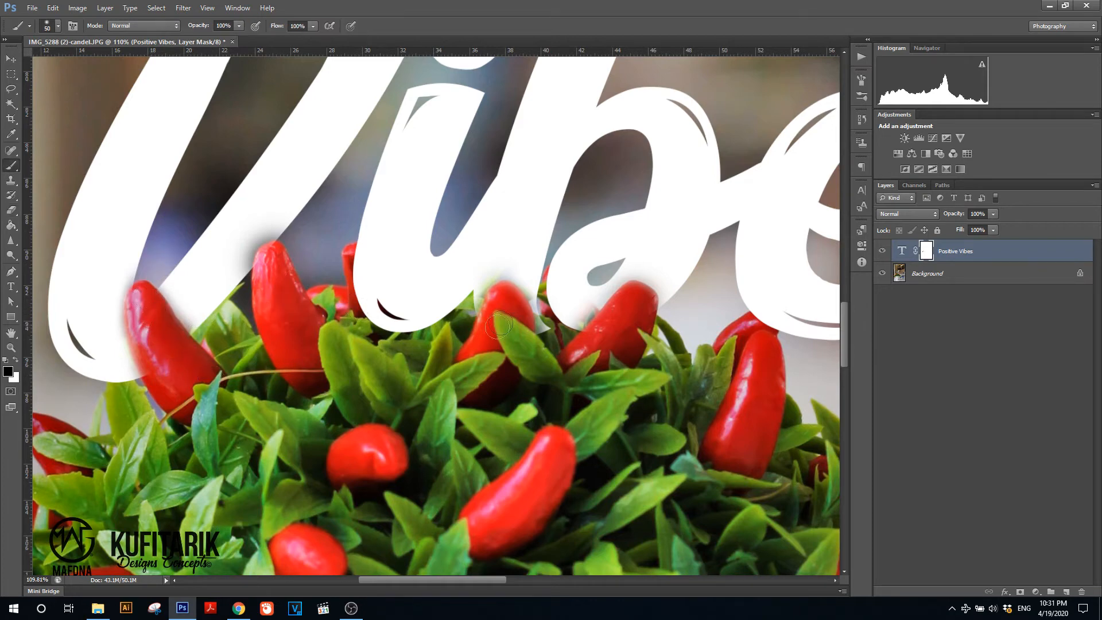
Step: Paint white on the mask with a smaller brush to restore the lettering around the two peppers beneath the b
{"action": "key", "text": "x"}
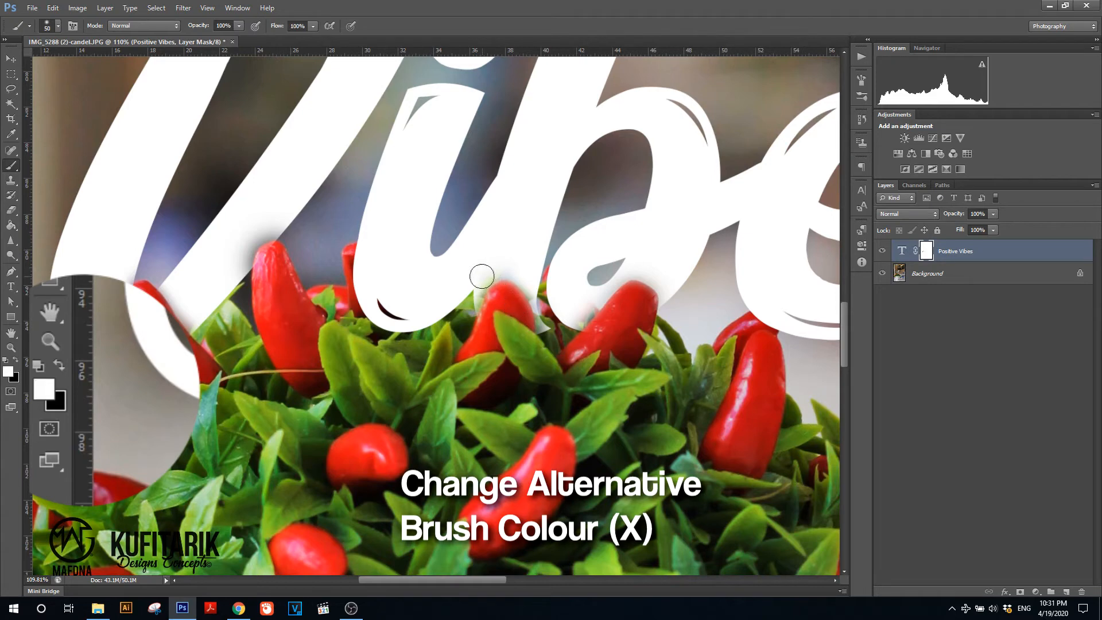
{"action": "key", "text": "bracketleft"}
{"action": "key", "text": "bracketleft"}
{"action": "mouse_move", "coordinate": [478, 290]}
{"action": "left_mouse_down"}
{"action": "mouse_move", "coordinate": [523, 278]}
{"action": "mouse_move", "coordinate": [546, 336]}
{"action": "mouse_move", "coordinate": [591, 301]}
{"action": "mouse_move", "coordinate": [566, 322]}
{"action": "mouse_move", "coordinate": [595, 301]}
{"action": "mouse_move", "coordinate": [569, 323]}
{"action": "mouse_move", "coordinate": [569, 311]}
{"action": "mouse_move", "coordinate": [614, 308]}
{"action": "mouse_move", "coordinate": [584, 339]}
{"action": "mouse_move", "coordinate": [614, 310]}
{"action": "left_mouse_up"}
{"action": "key", "text": "x"}
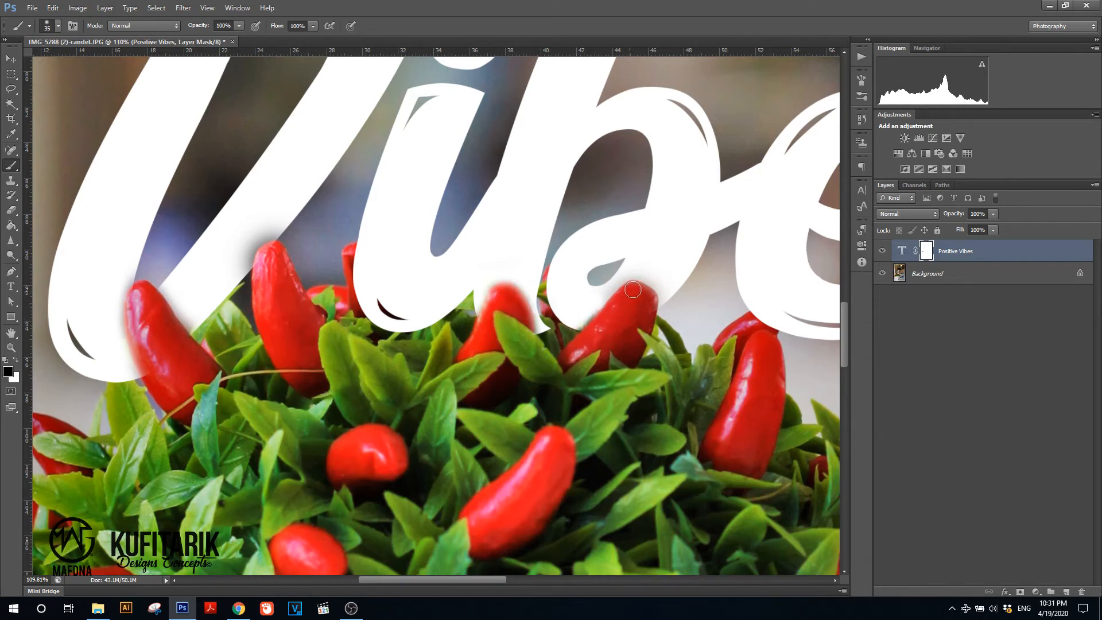
{"action": "key", "text": "x"}
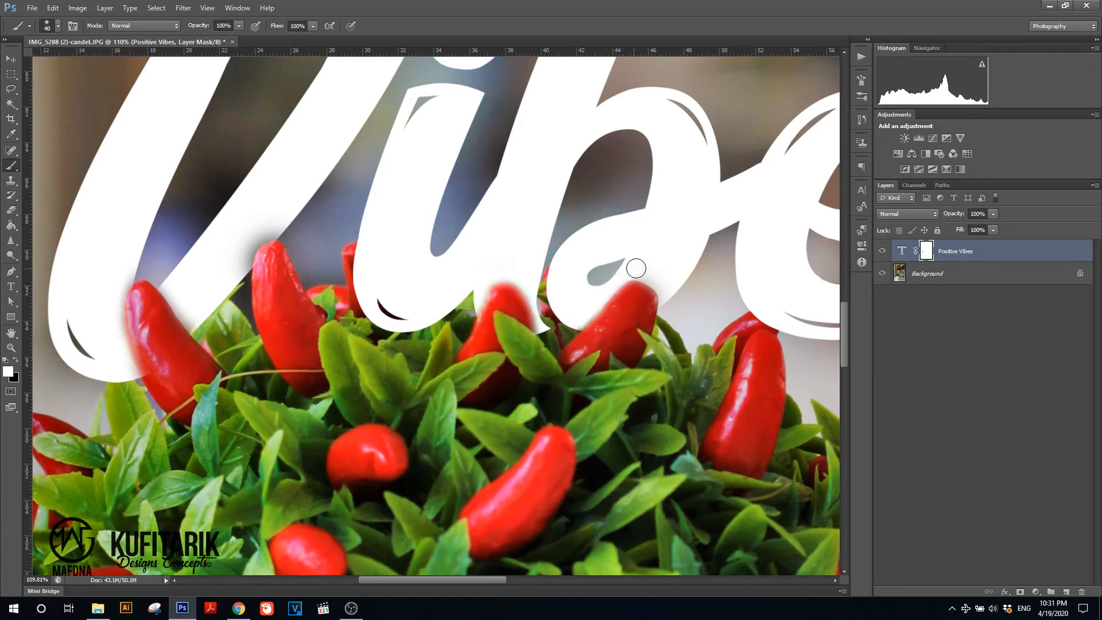
Step: Paint white on the mask with the size 40 brush to restore the V's edge around the tip of the tall pepper
{"action": "left_click_drag", "start_coordinate": [728, 296], "coordinate": [581, 303]}
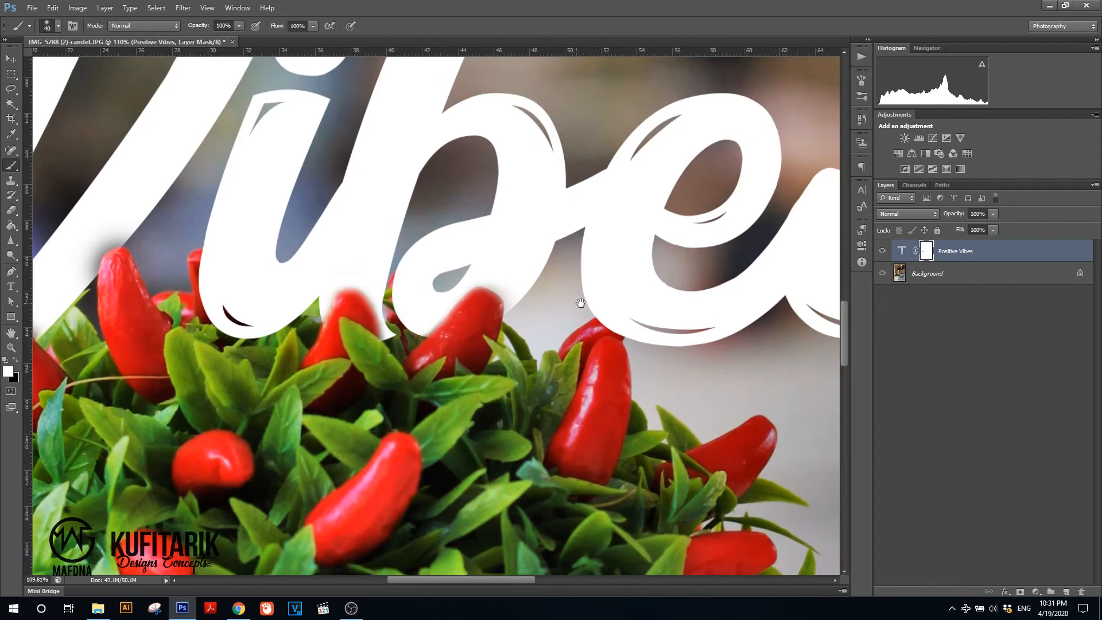
{"action": "key", "text": "ctrl+0"}
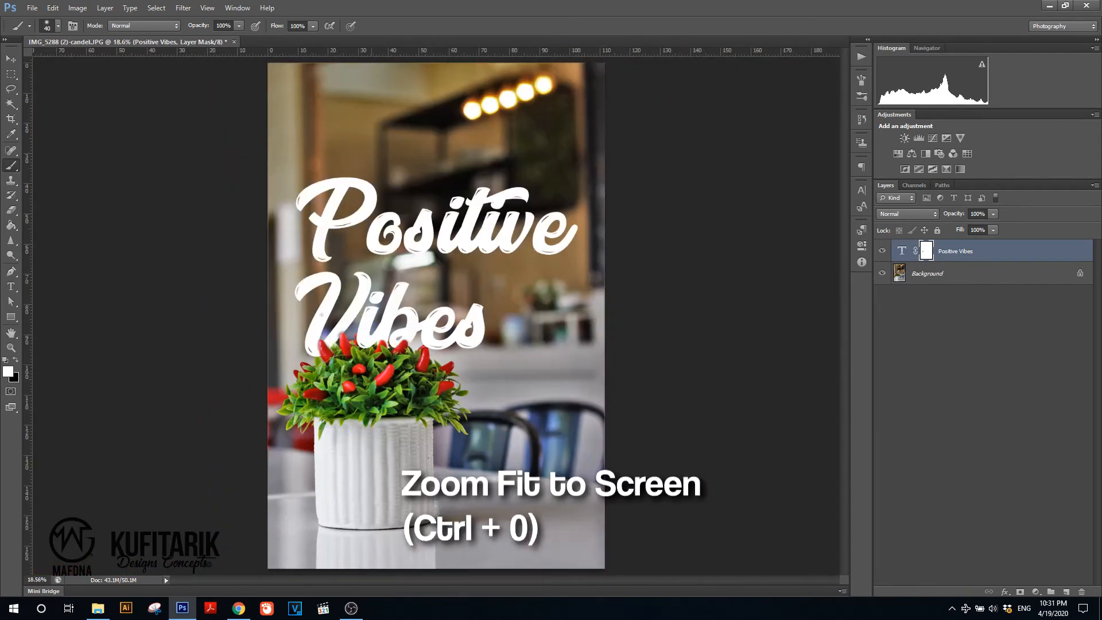
{"action": "key", "text": "z"}
{"action": "left_click", "coordinate": [349, 338]}
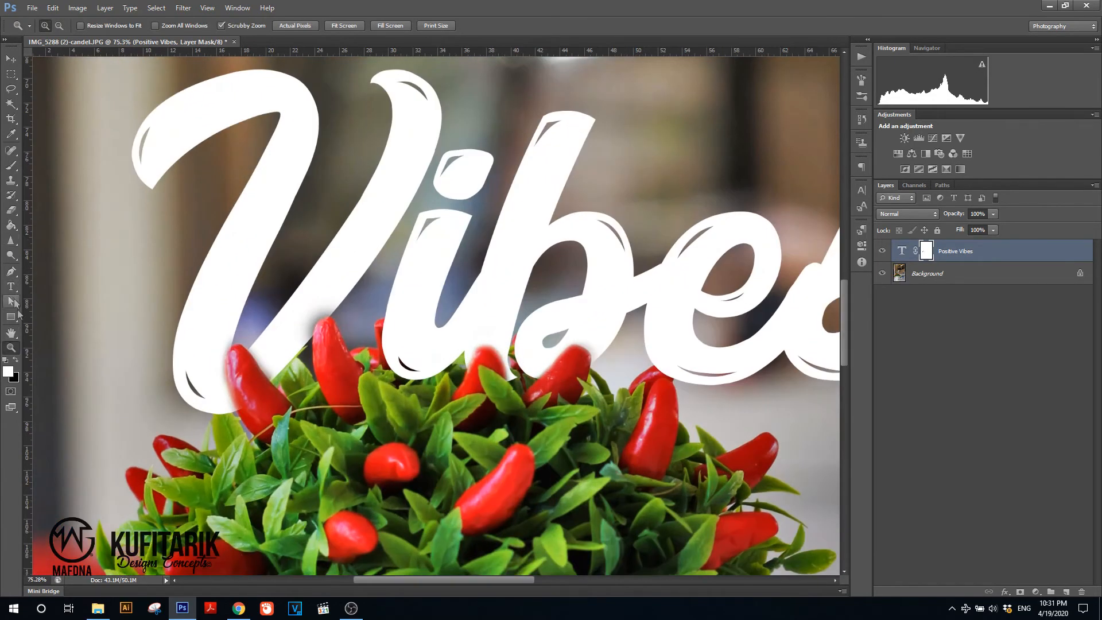
{"action": "key", "text": "b"}
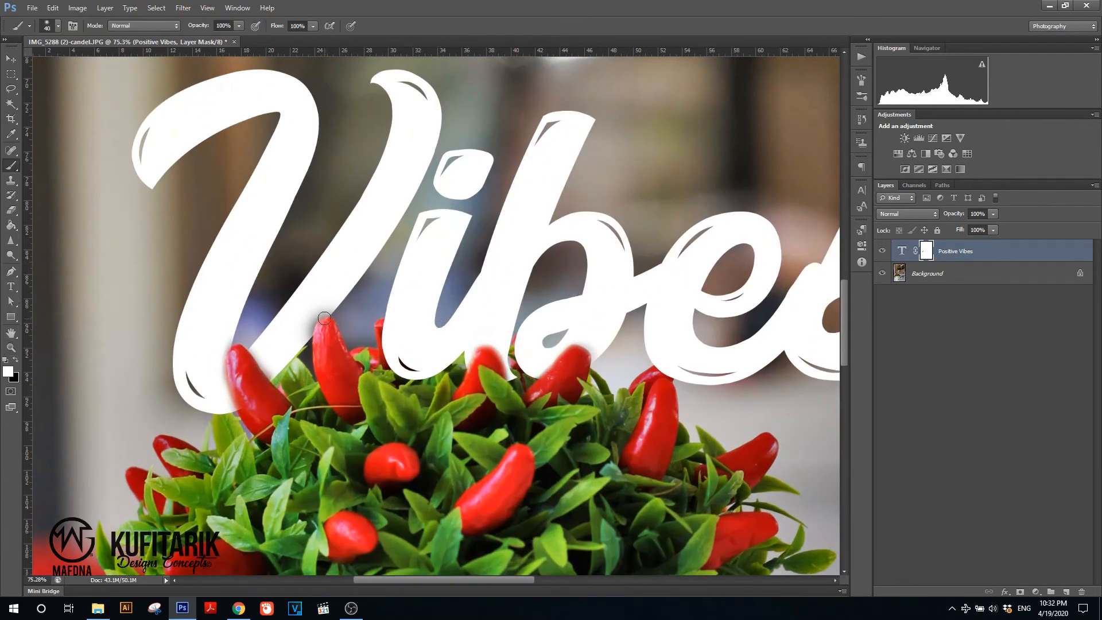
{"action": "left_click_drag", "start_coordinate": [320, 316], "coordinate": [334, 341]}
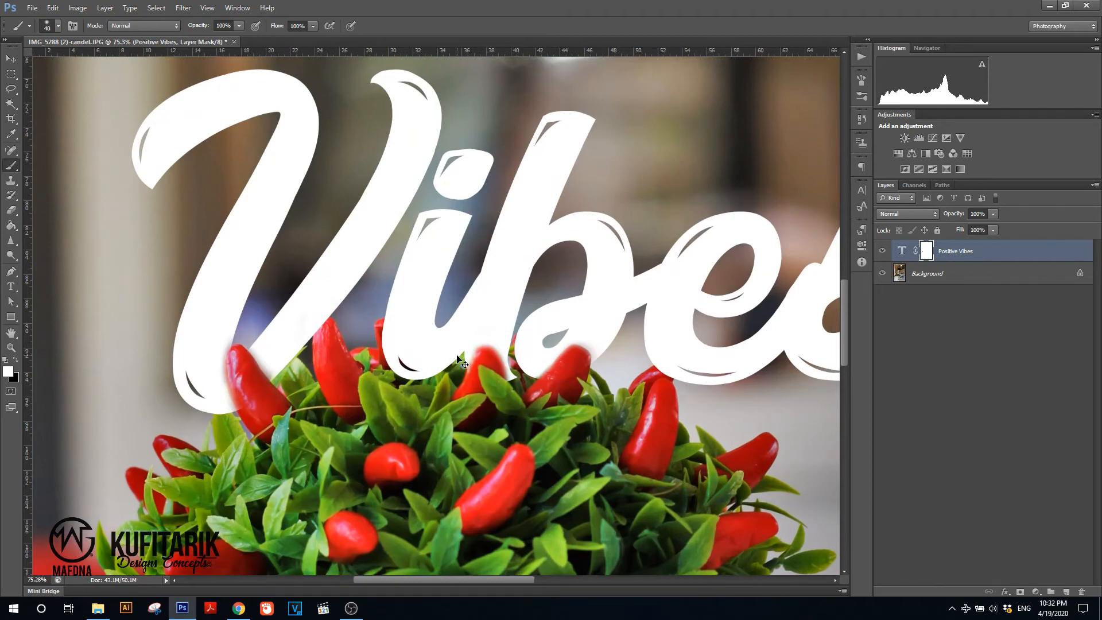
Step: Paint white on the mask to bring the b's lower curve back in front of the pepper beneath it
{"action": "key", "text": "ctrl+minus"}
{"action": "key", "text": "ctrl+minus"}
{"action": "key", "text": "ctrl+minus"}
{"action": "key", "text": "ctrl+minus"}
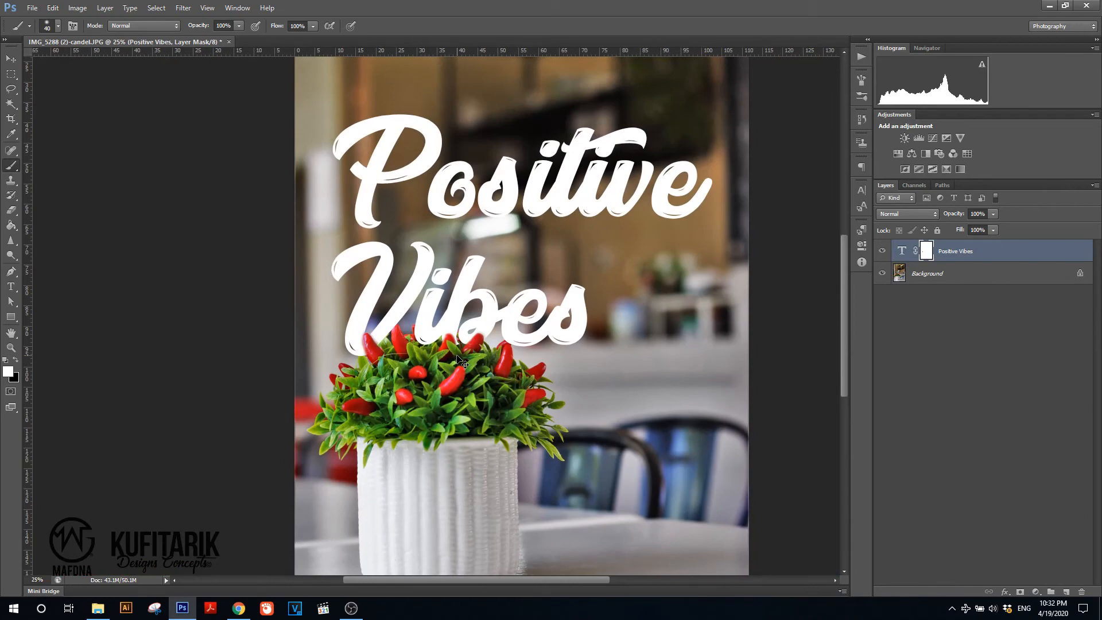
{"action": "key", "text": "ctrl+plus"}
{"action": "key", "text": "ctrl+plus"}
{"action": "key", "text": "ctrl+plus"}
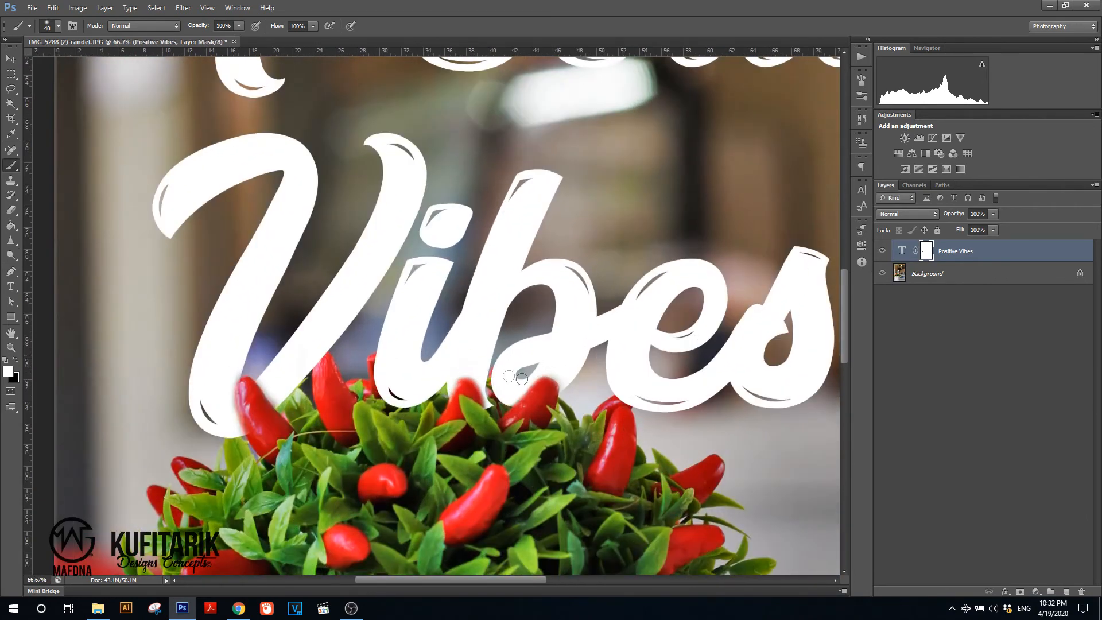
{"action": "mouse_move", "coordinate": [521, 378]}
{"action": "left_mouse_down"}
{"action": "mouse_move", "coordinate": [519, 401]}
{"action": "mouse_move", "coordinate": [541, 382]}
{"action": "mouse_move", "coordinate": [534, 404]}
{"action": "mouse_move", "coordinate": [551, 380]}
{"action": "mouse_move", "coordinate": [542, 414]}
{"action": "mouse_move", "coordinate": [560, 372]}
{"action": "left_mouse_up"}
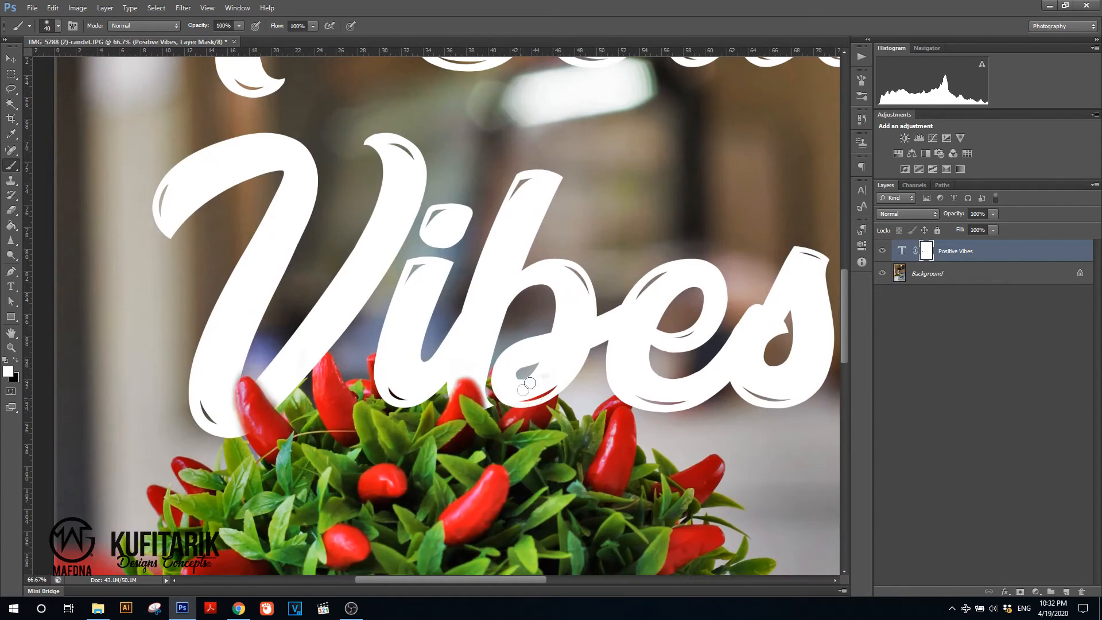
{"action": "key", "text": "ctrl+0"}
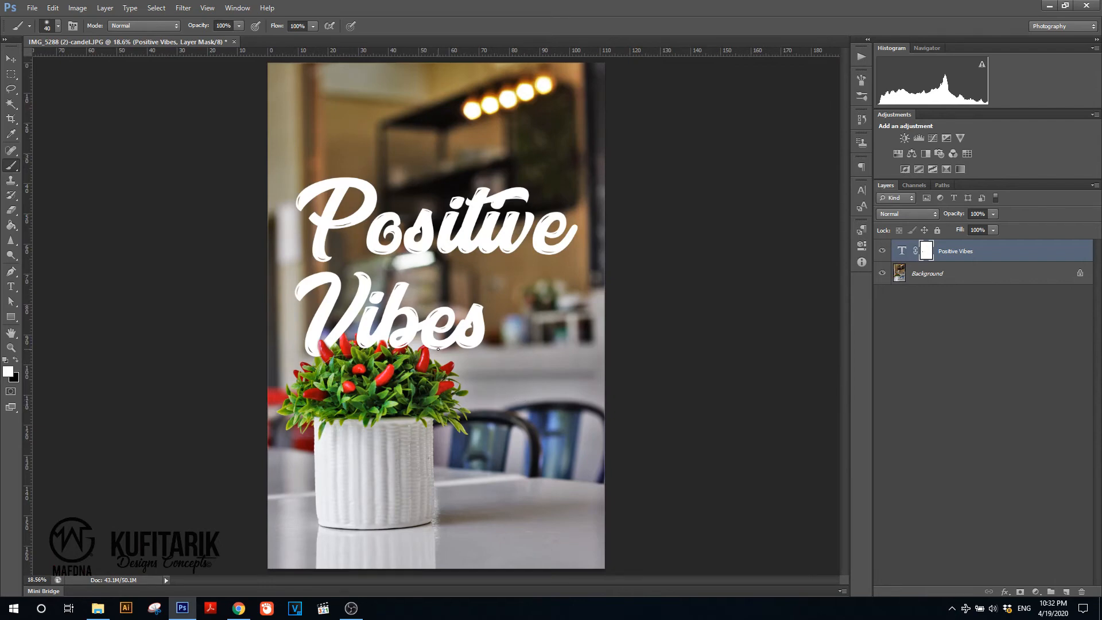
Step: Deselect the text layer and set the Save for Web image size to 720 by 1080 px
{"action": "left_click", "coordinate": [11, 59]}
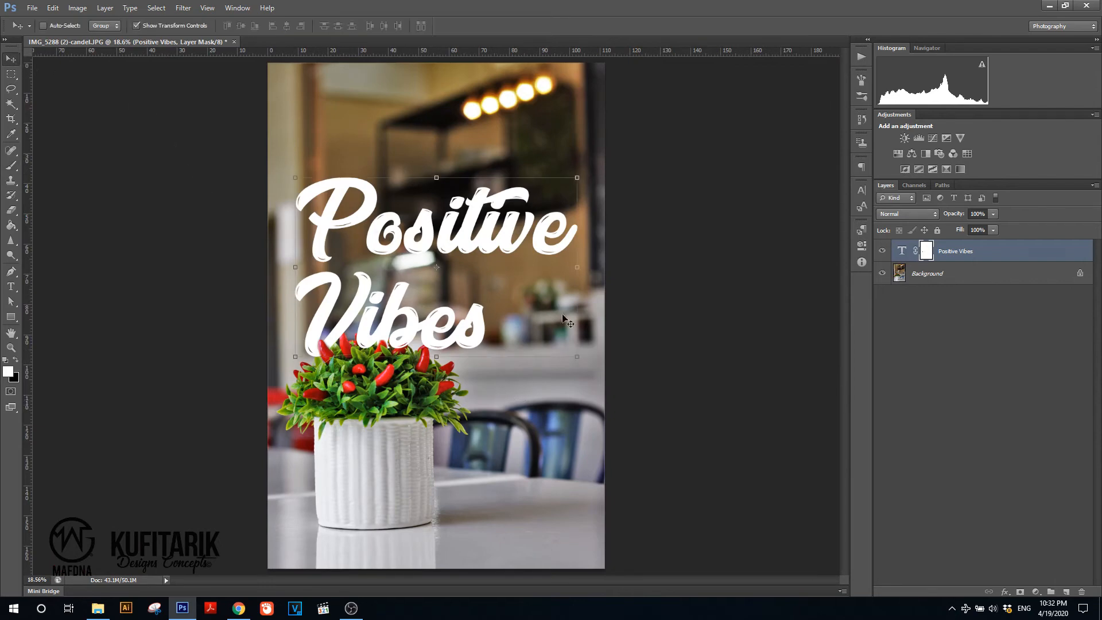
{"action": "left_click", "coordinate": [925, 435]}
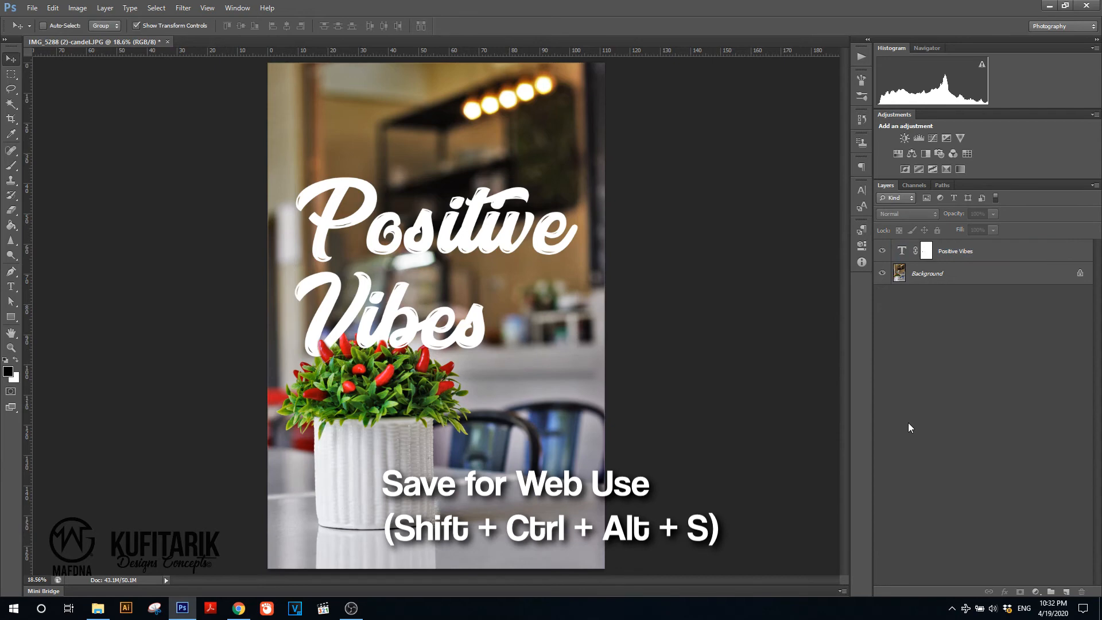
{"action": "key", "text": "ctrl+alt+shift+s"}
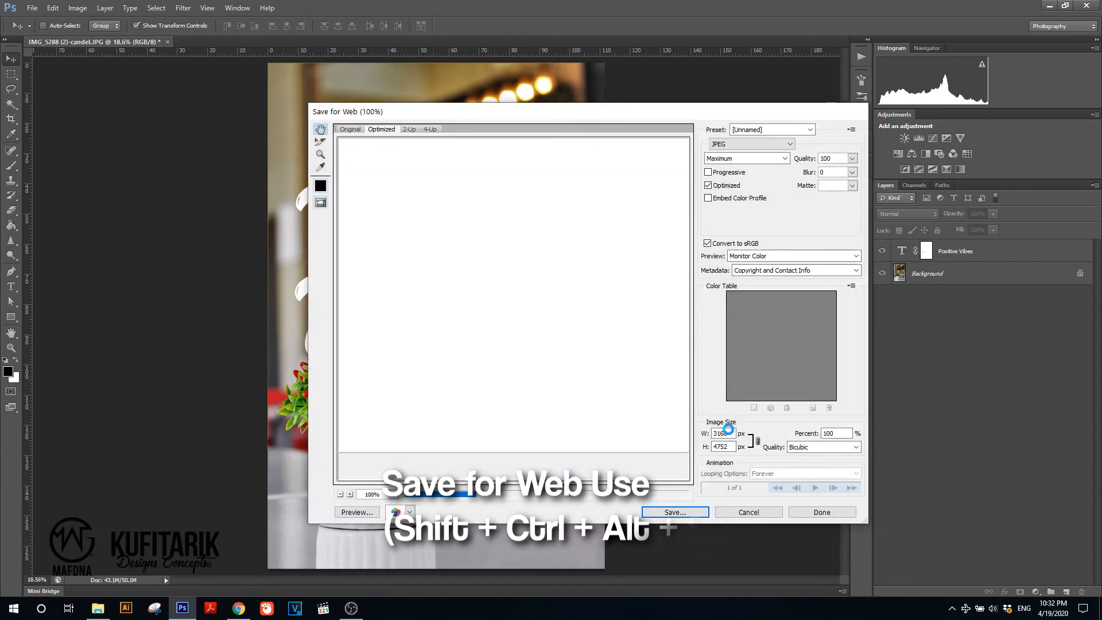
{"action": "left_click_drag", "start_coordinate": [732, 447], "coordinate": [690, 455]}
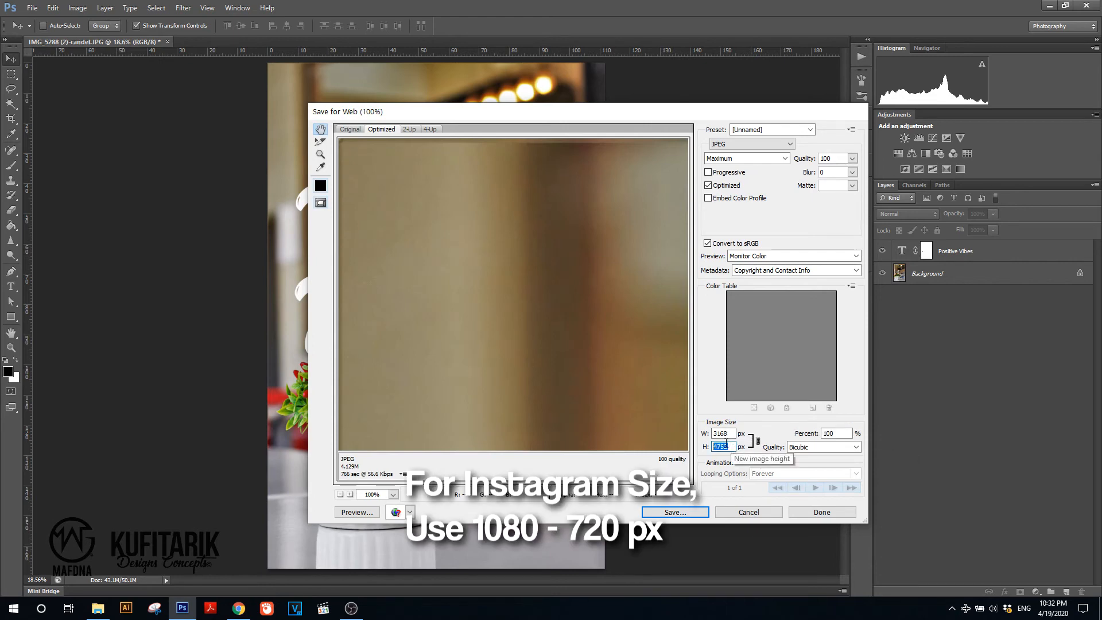
{"action": "type", "text": "1080"}
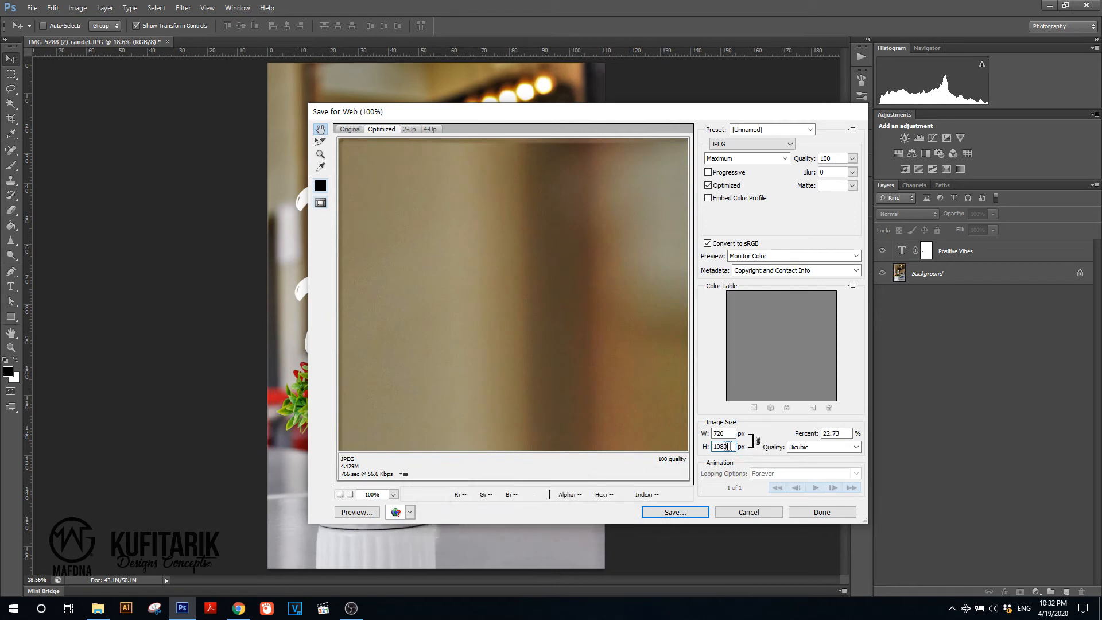
{"action": "left_click", "coordinate": [728, 434]}
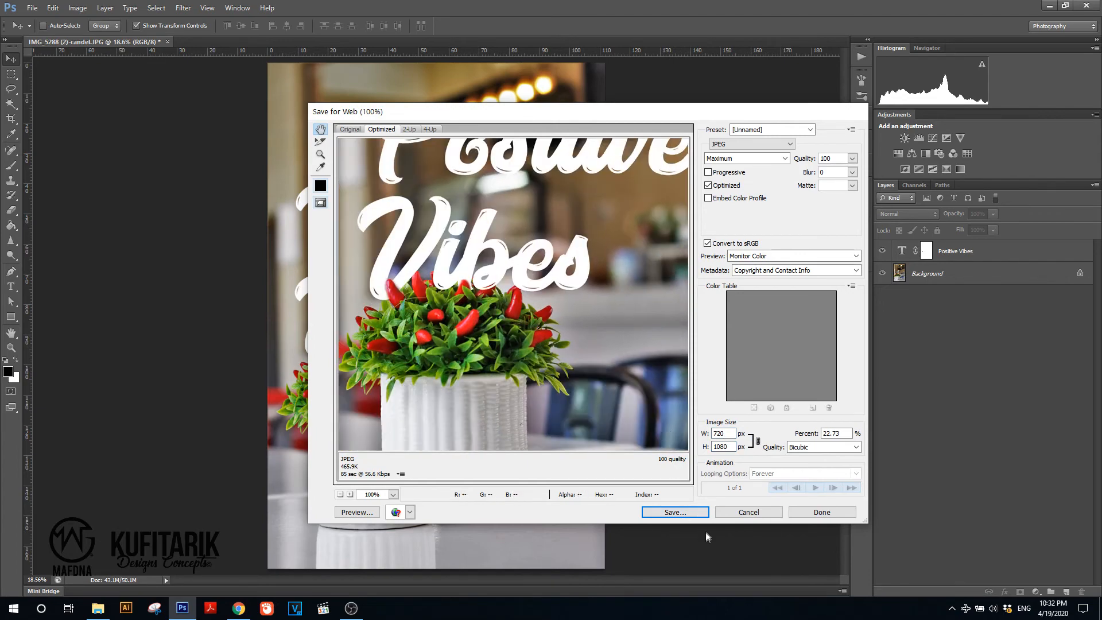
Step: Save the optimized image in the Sample Photos folder and switch to File Explorer to view it
{"action": "left_click", "coordinate": [693, 515]}
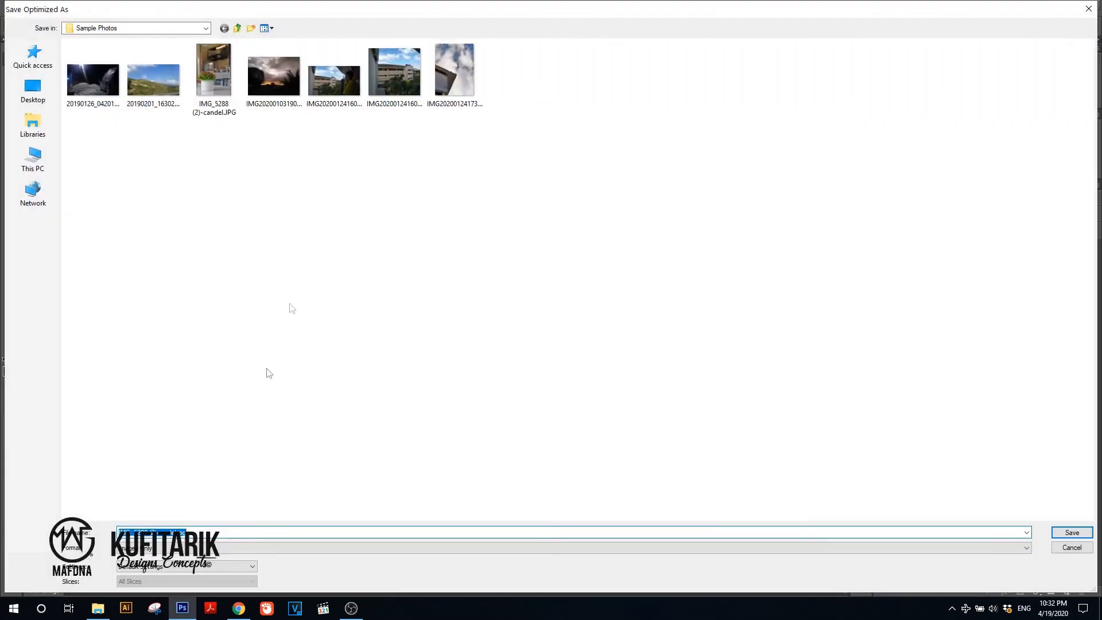
{"action": "left_click", "coordinate": [177, 533]}
{"action": "key", "text": "Return"}
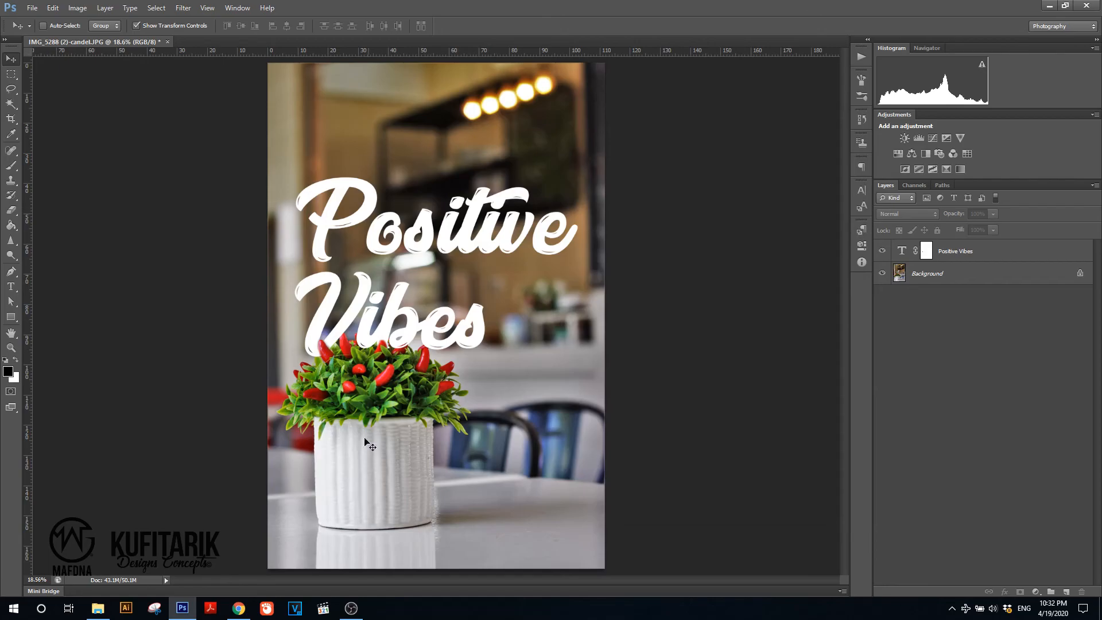
{"action": "left_click", "coordinate": [99, 608]}
{"action": "left_click", "coordinate": [512, 159]}
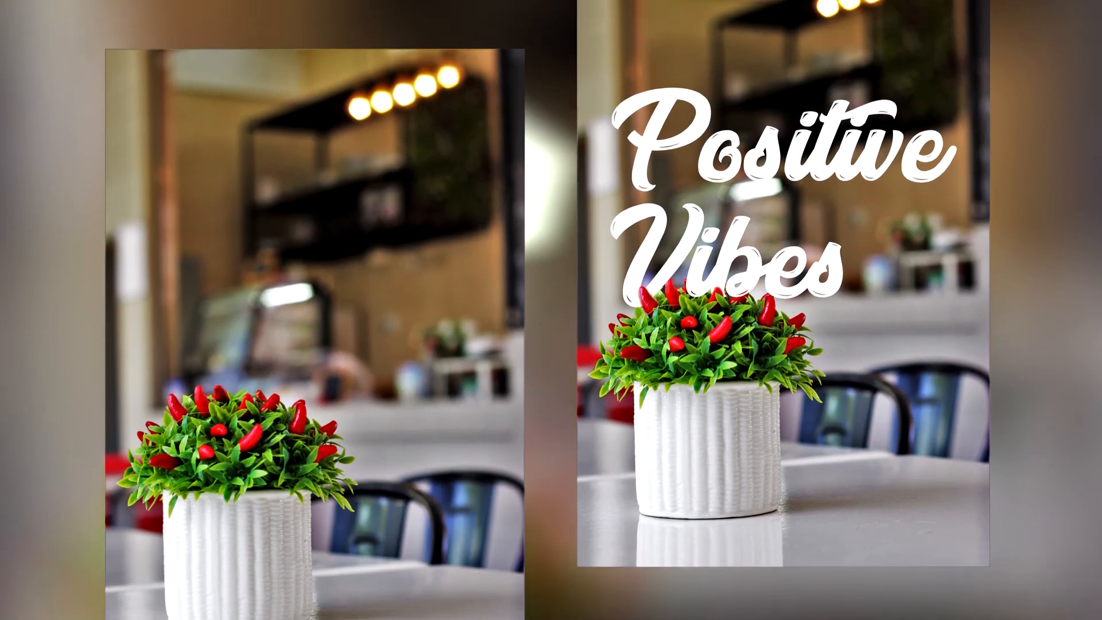